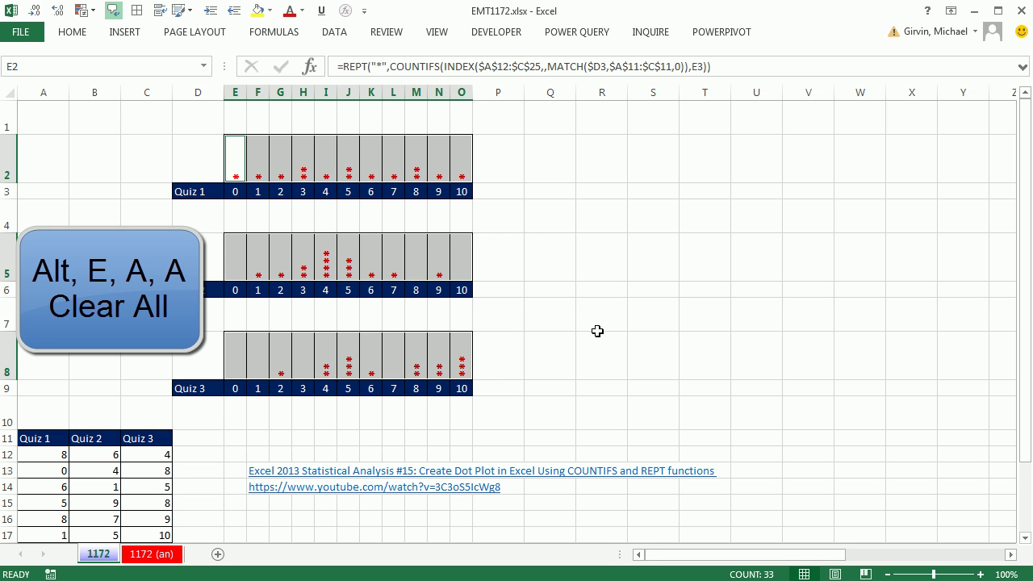
Clear all contents and formatting from the selected cells in E2:O2, E5:O5 and E8:O8, and reapply borders to them.
key("alt")
key("e")
key("a")
key("a")
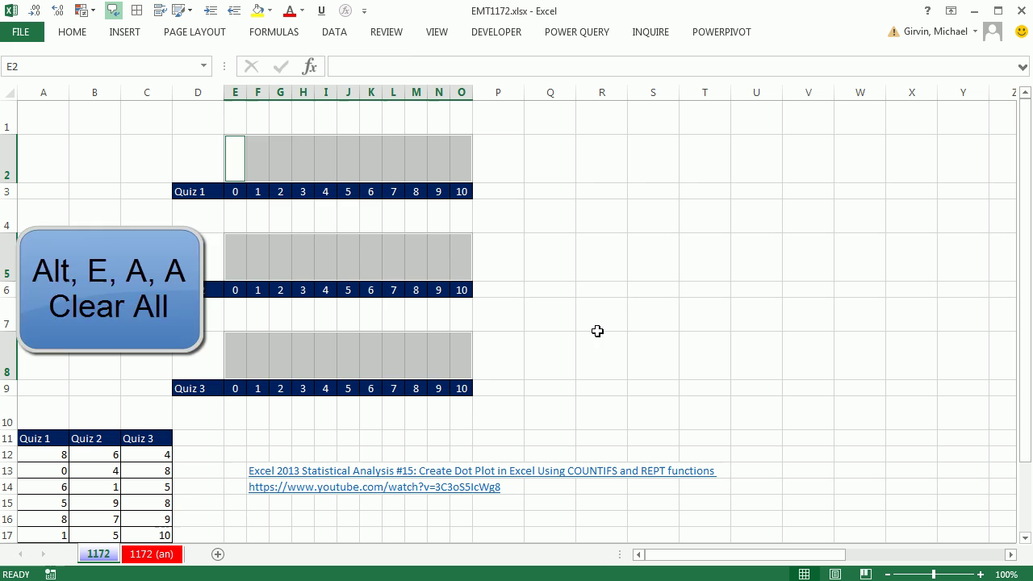
left_click(137, 10)
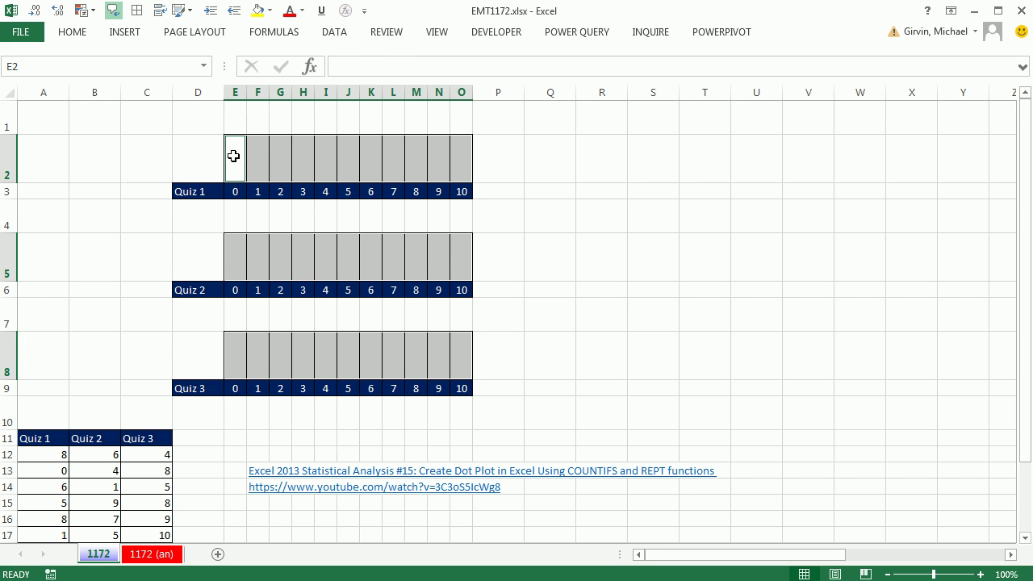
Select E2:O2, E5:O5 and E8:O8 together and begin an INDEX formula in E8 over $A$12:$C$25 with an empty row number.
left_click_drag(233, 156, 464, 161)
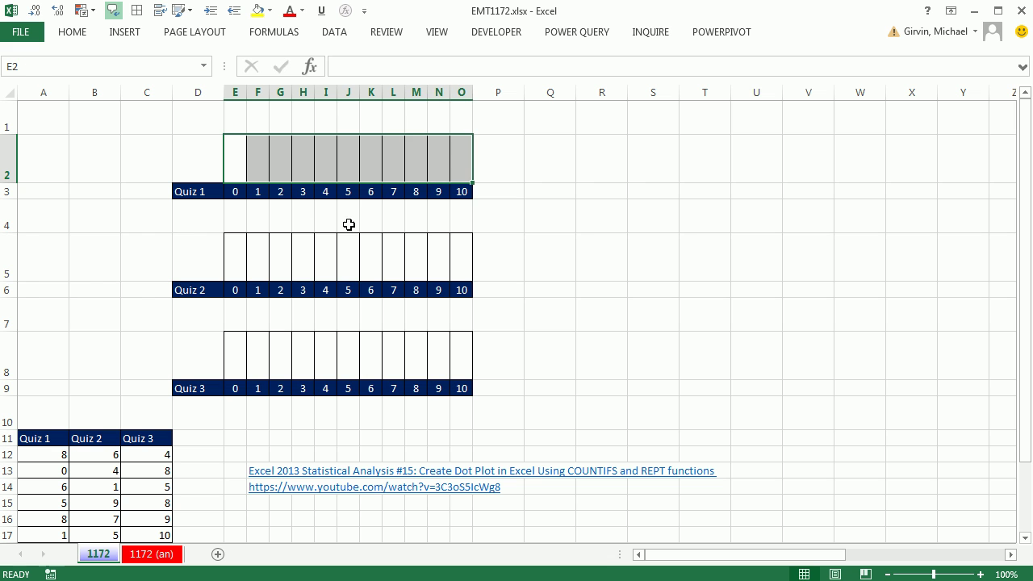
left_click_drag(236, 261, 455, 272)
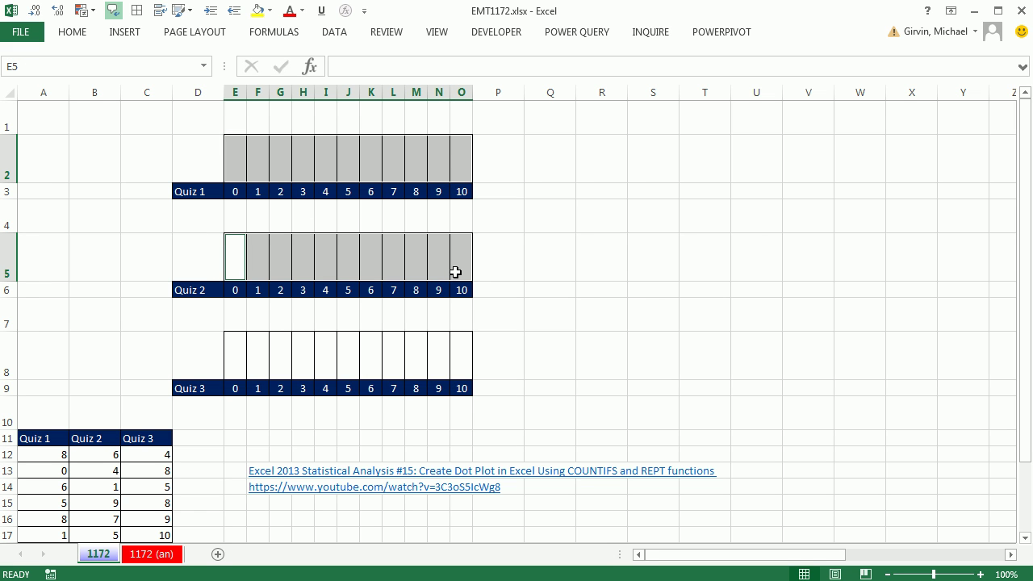
left_click_drag(230, 363, 456, 373)
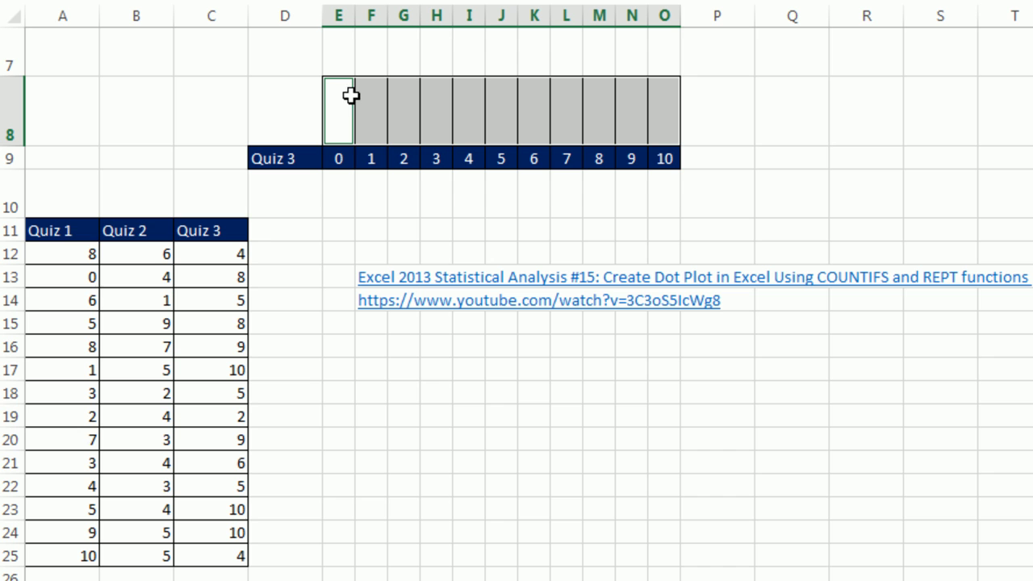
scroll(444, 182, "up", 2)
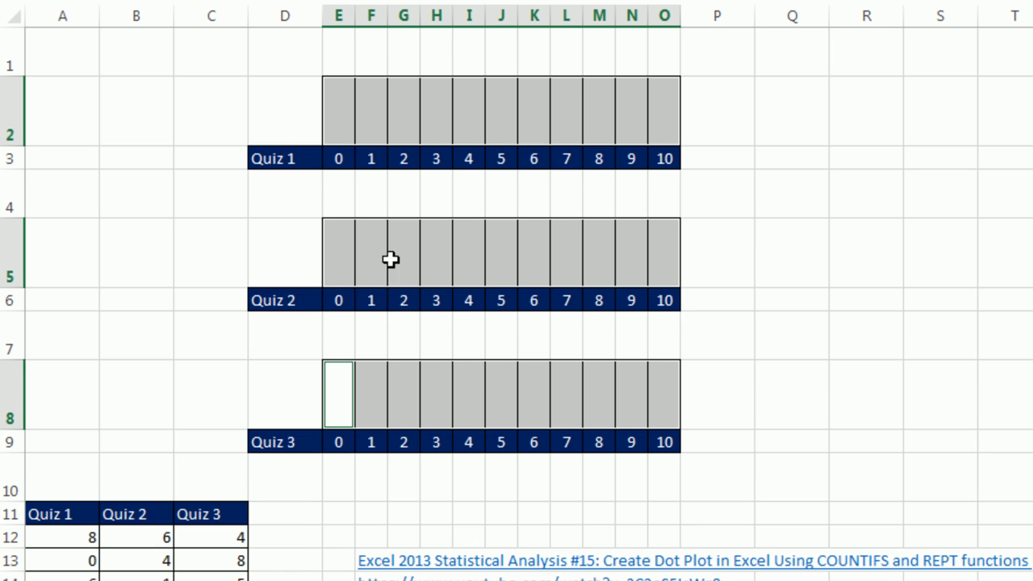
scroll(444, 156, "down", 3)
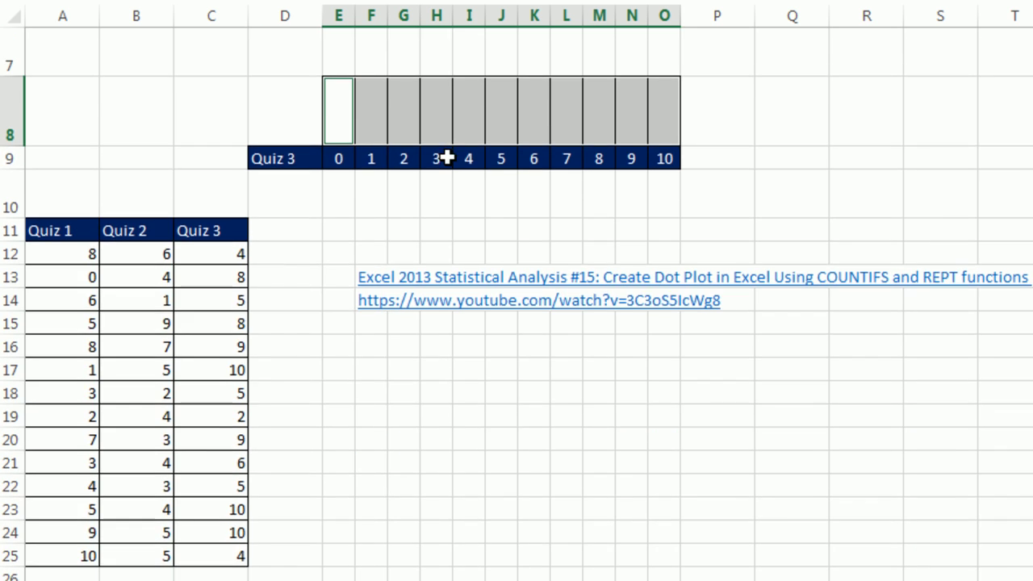
scroll(431, 156, "up", 1)
type("=in")
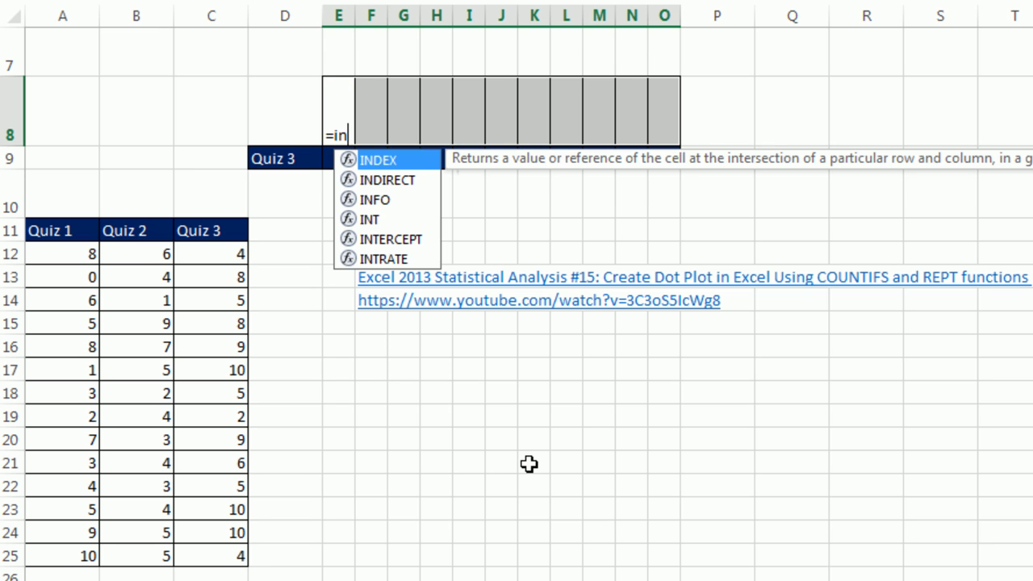
key("Tab")
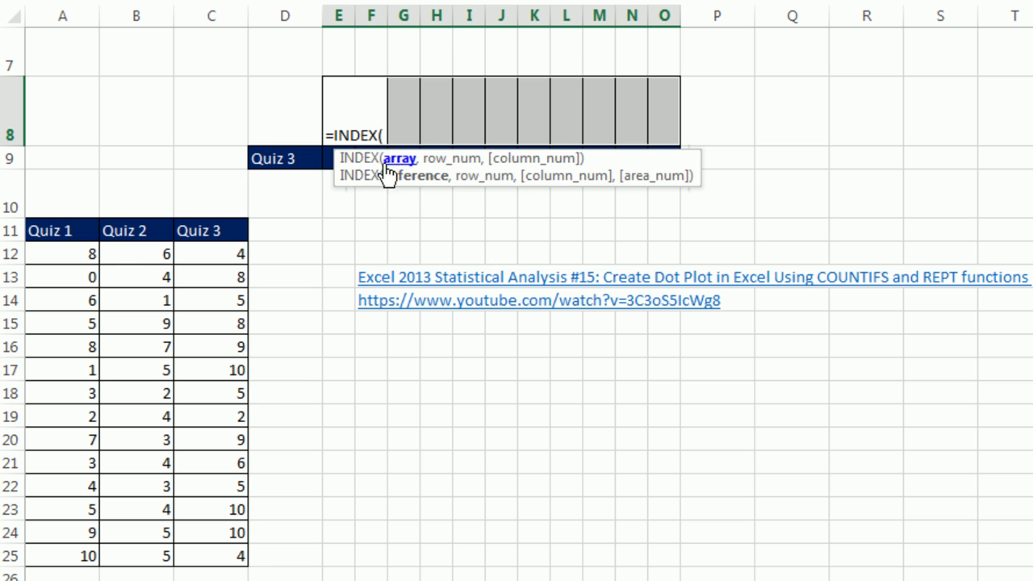
left_click_drag(63, 258, 226, 550)
key("F4")
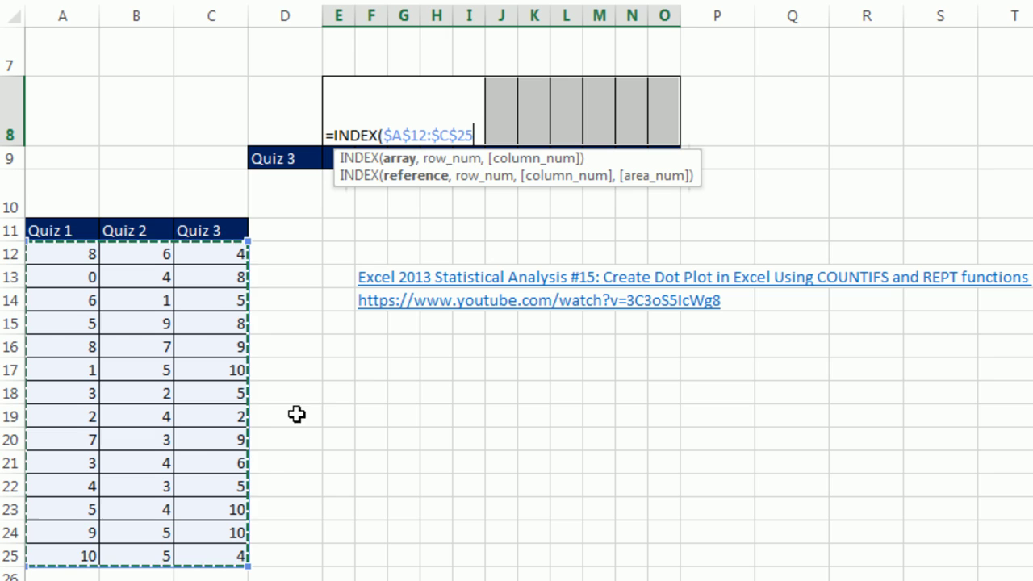
type(",")
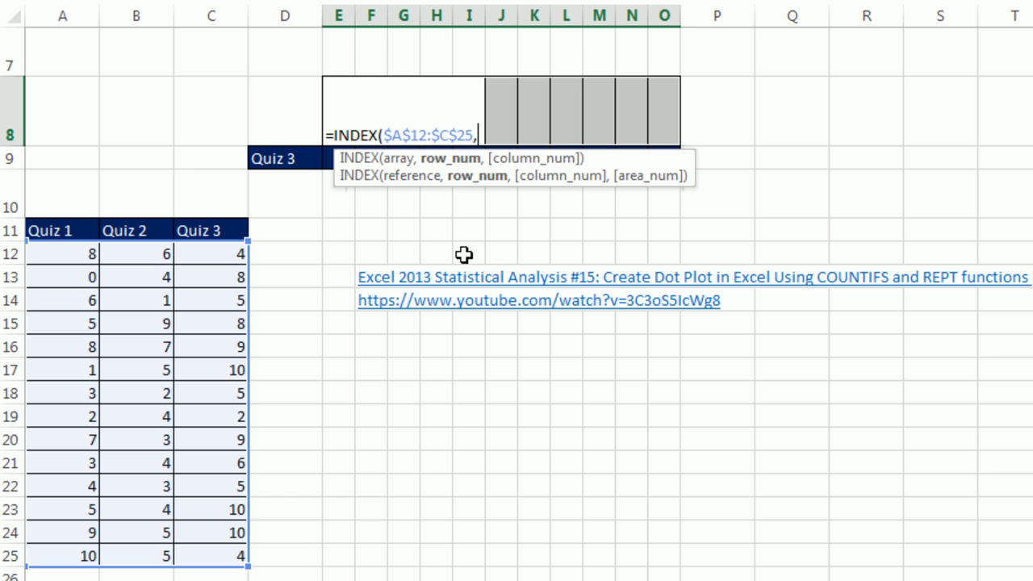
type("0")
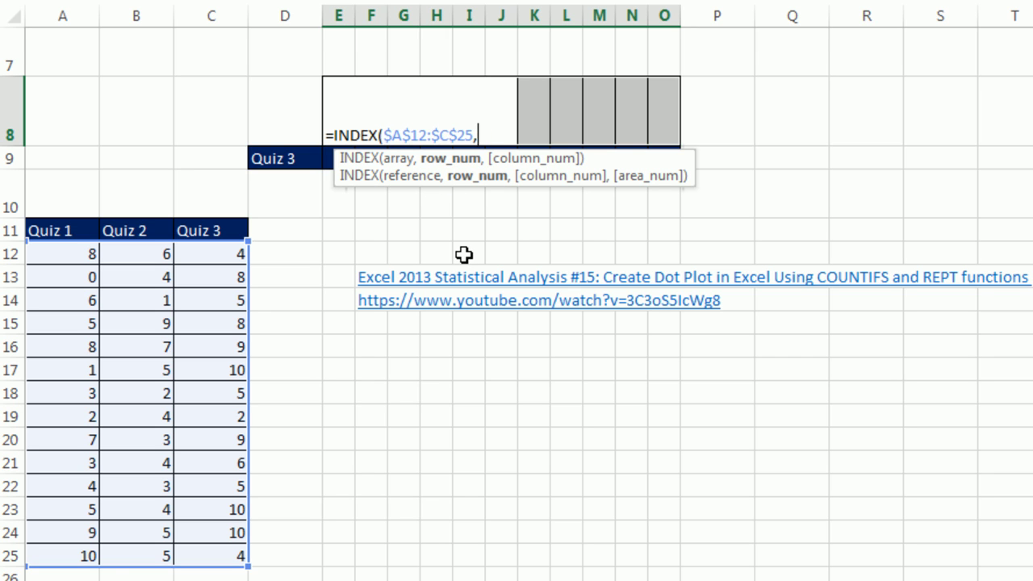
type(",")
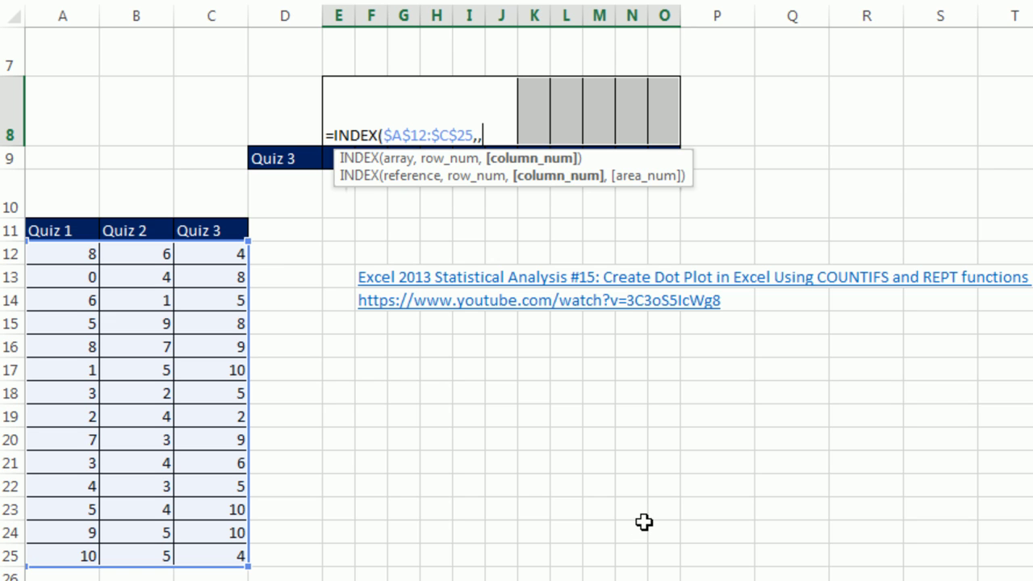
Add a MATCH function as the INDEX column number, using the Quiz 3 label as lookup value with only its column locked, $D9.
type("match(")
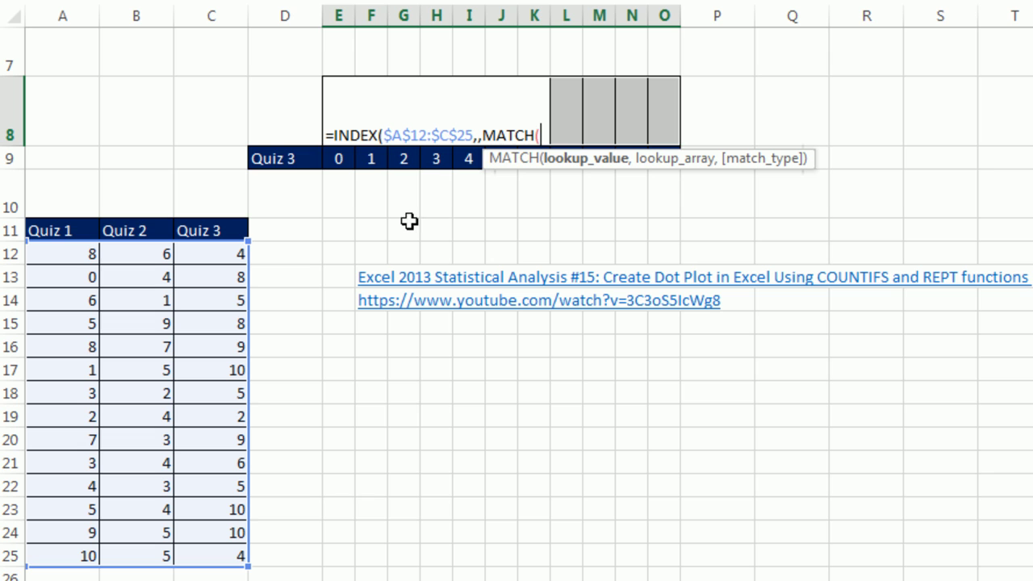
left_click(282, 158)
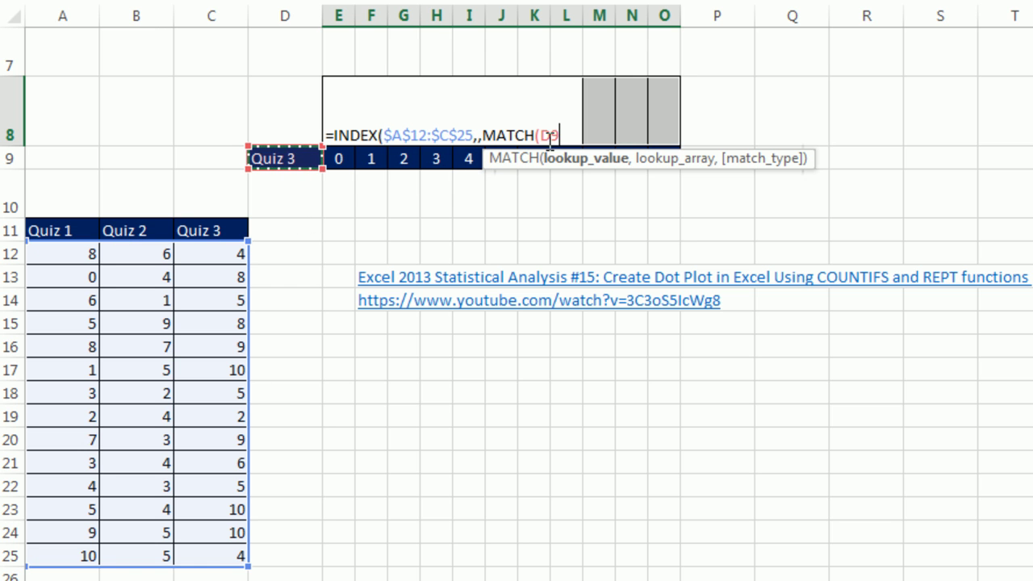
scroll(553, 235, "up", 1)
scroll(426, 270, "up", 1)
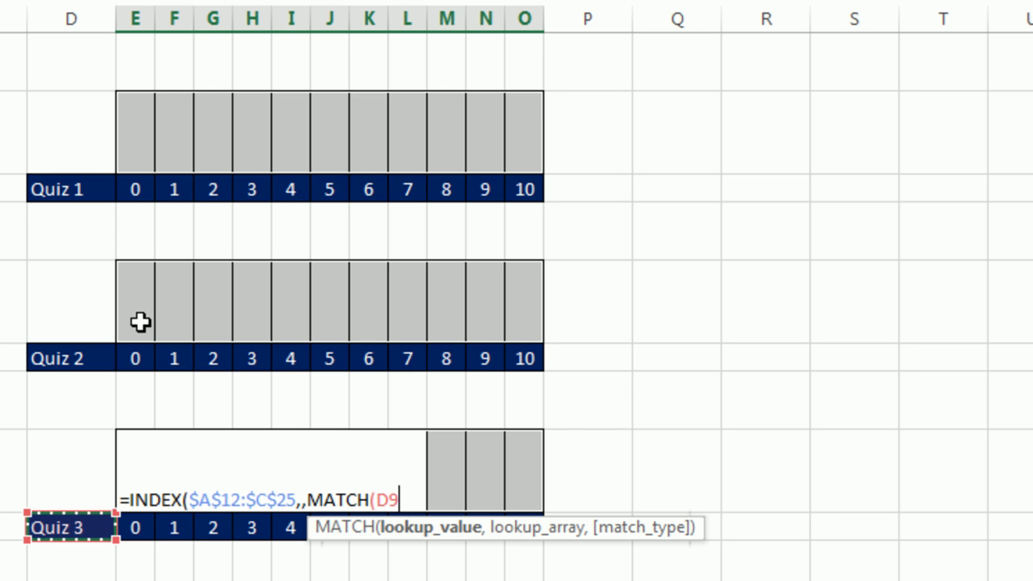
key("F4")
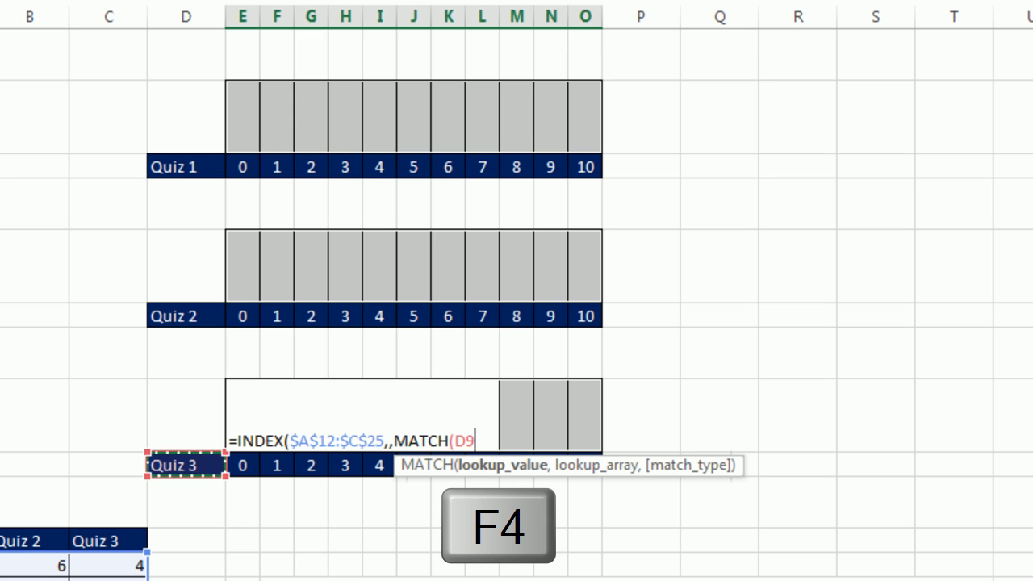
key("F4")
key("F4")
key("F4")
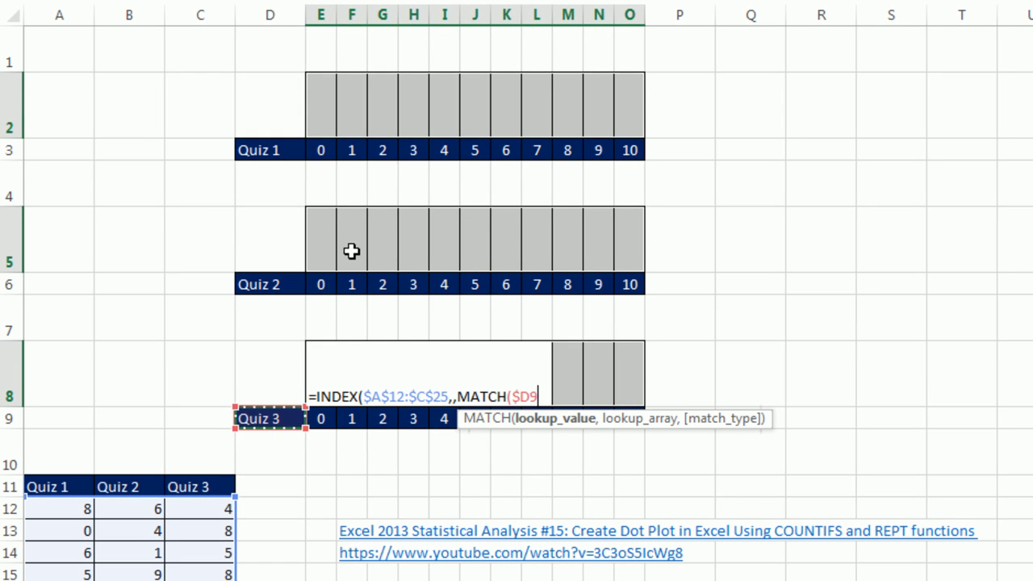
Complete the MATCH function with the quiz headers $A$11:$C$11 as lookup array and match type 0 for an exact match.
type(",")
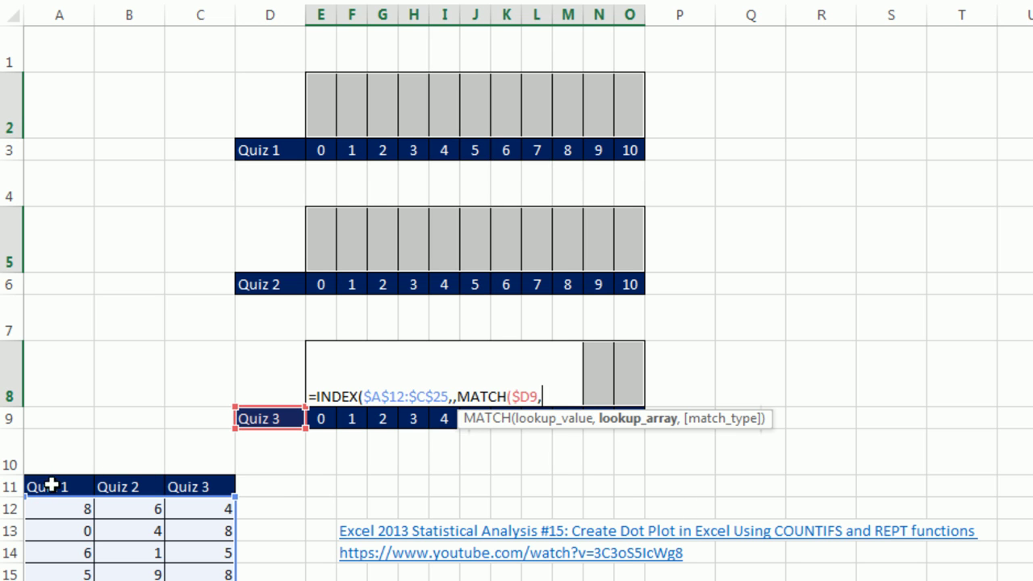
left_click_drag(46, 487, 180, 482)
key("F4")
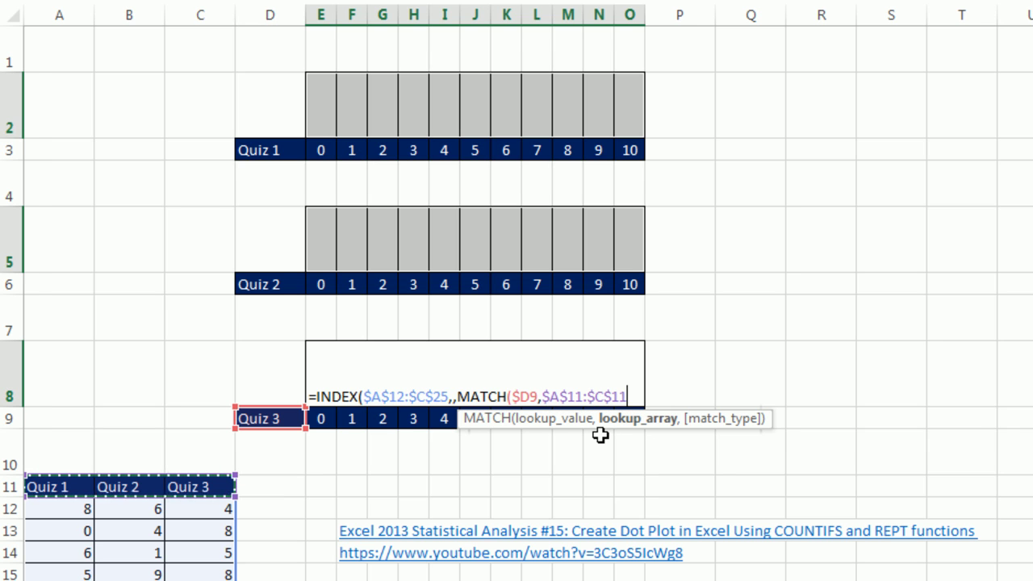
type(",")
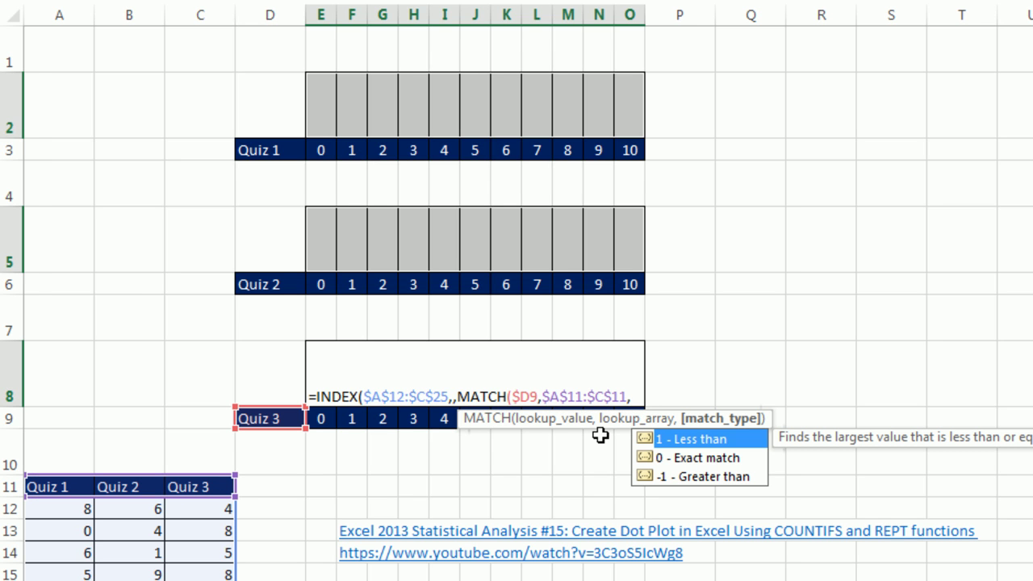
type("0)")
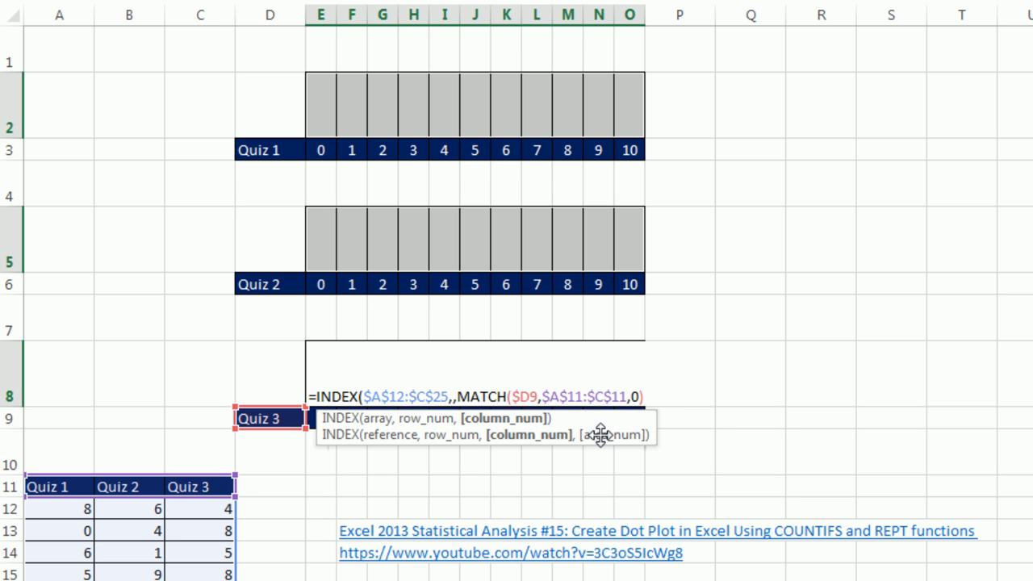
Check the formula's row and column arguments, close the INDEX function and enter the formula into all selected cells at once.
left_click(515, 419)
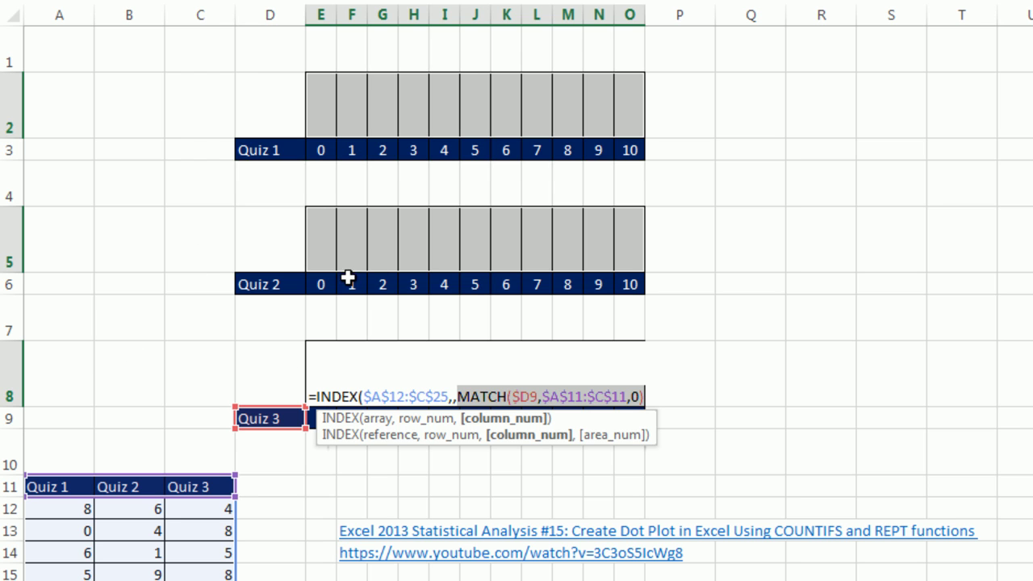
left_click(455, 393)
type(",")
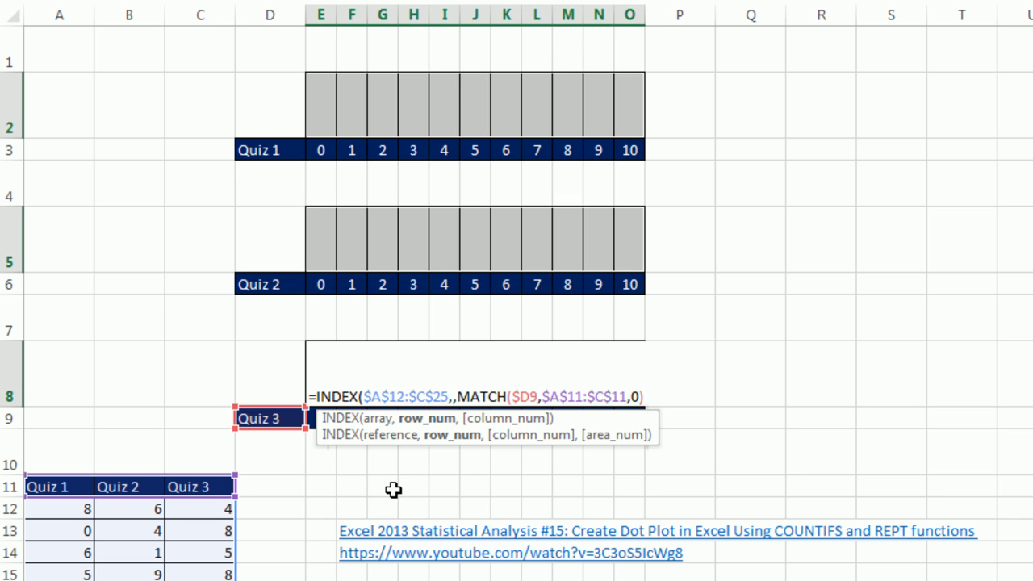
left_click(650, 396)
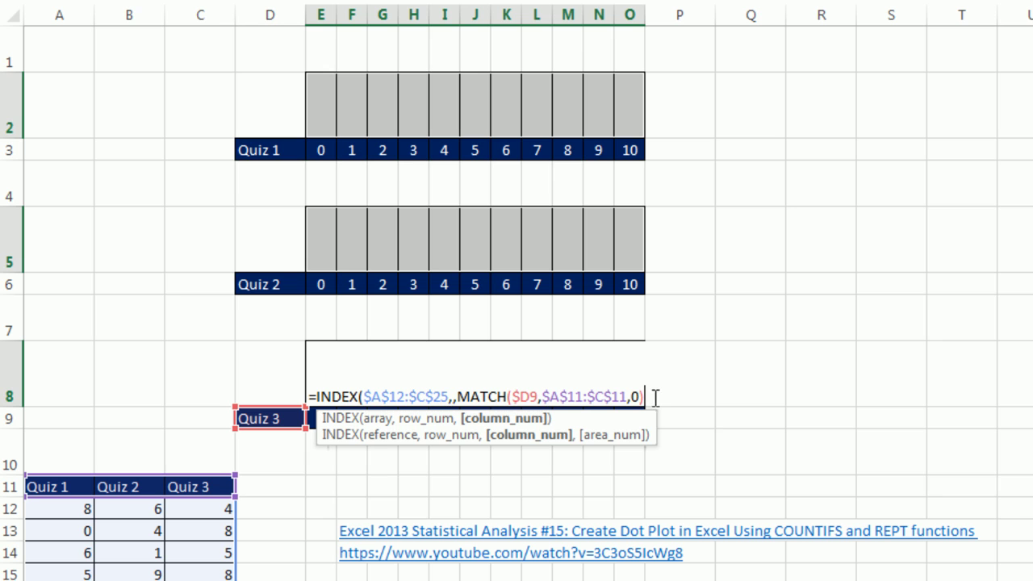
type(")")
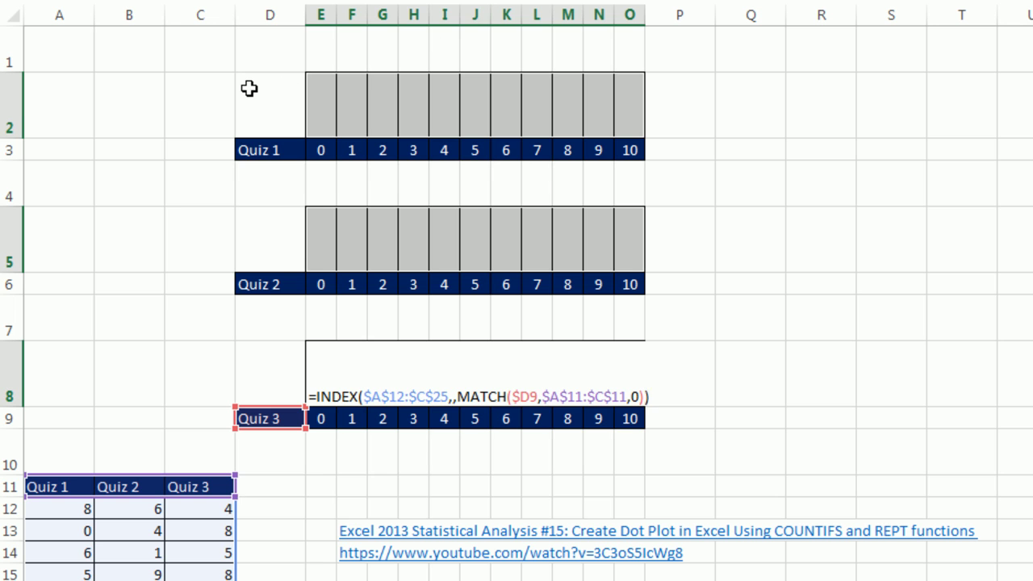
key("ctrl+Return")
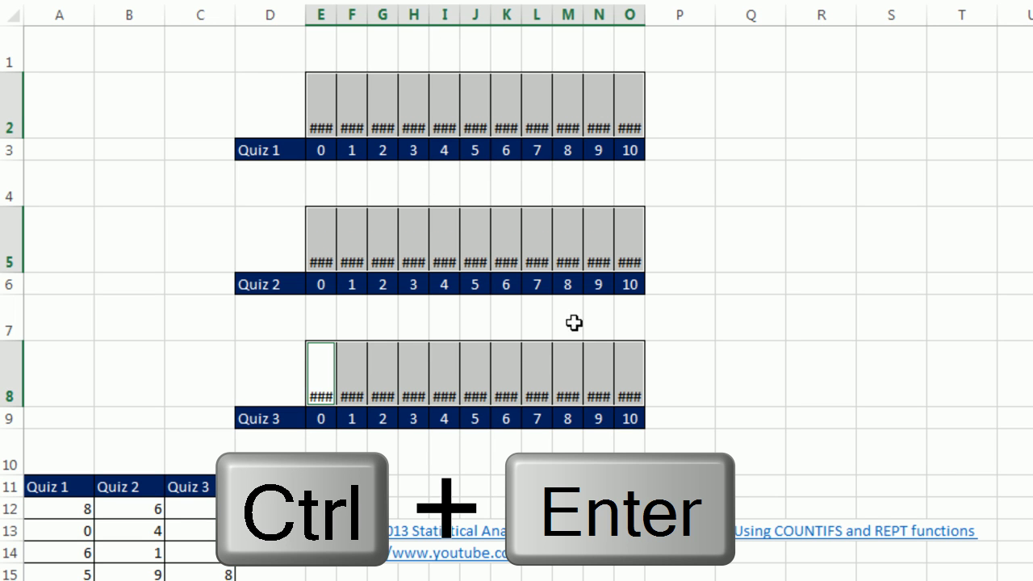
Evaluate the INDEX formula inside cell O8 to inspect the array it returns for Quiz 3, leaving the cell without saving.
left_click(630, 390)
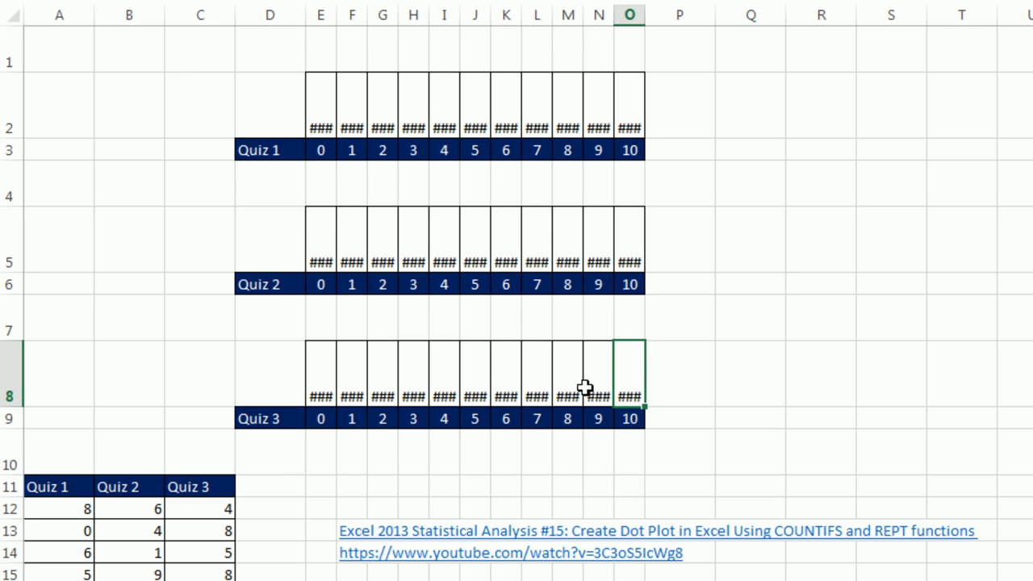
key("F2")
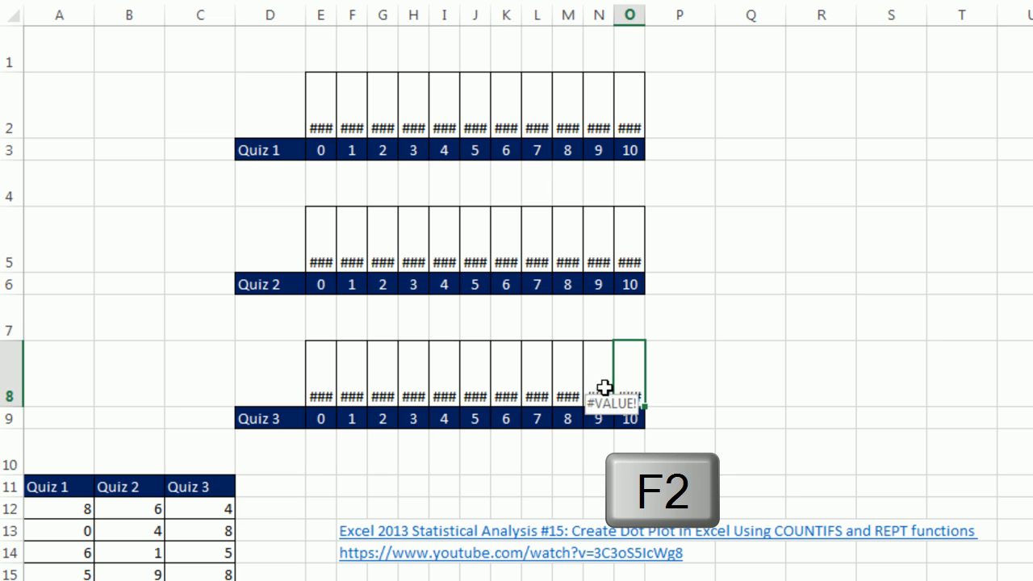
key("F2")
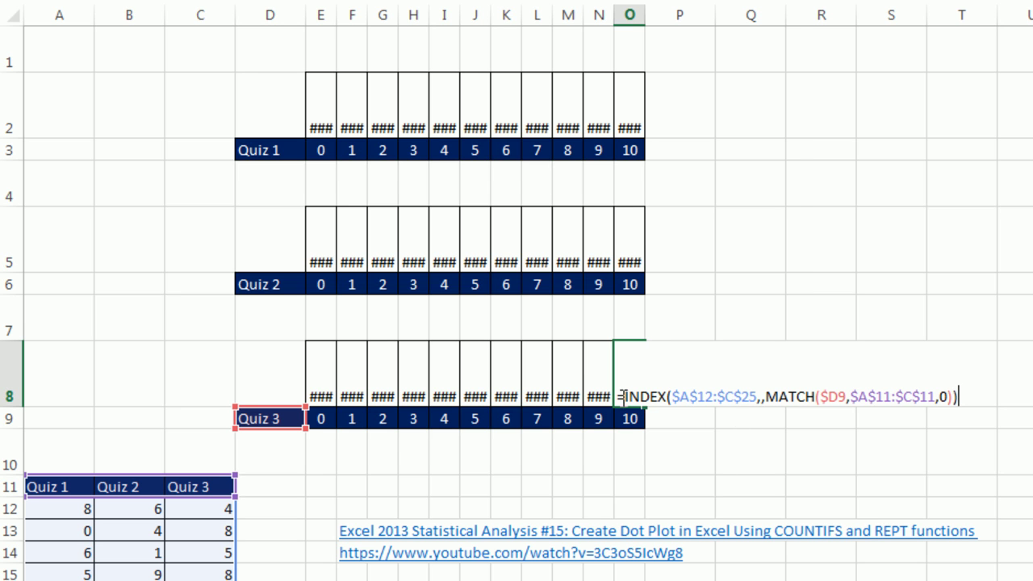
left_click_drag(623, 396, 959, 397)
key("F9")
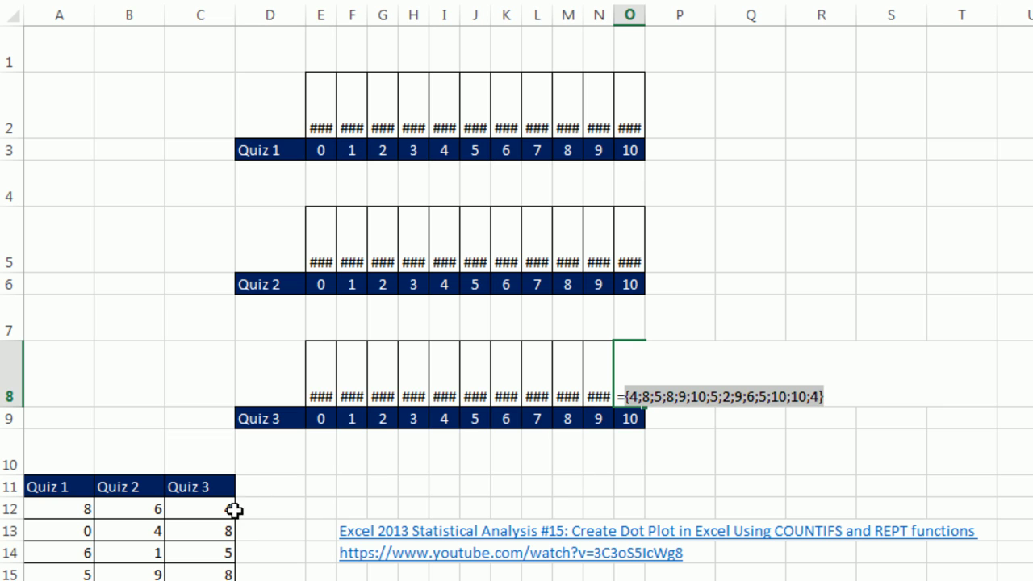
key("Escape")
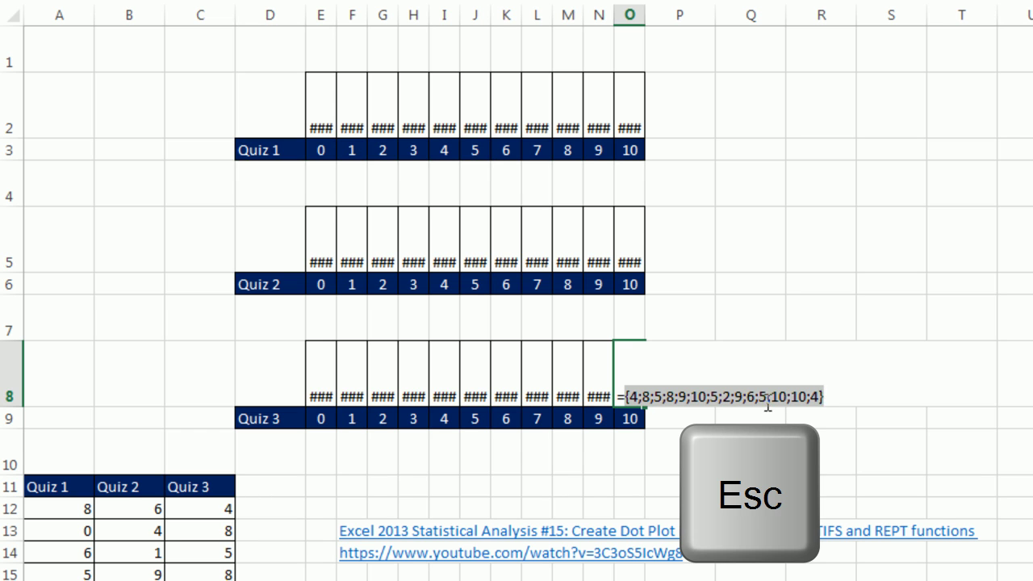
Evaluate the INDEX formula inside cell O5 to inspect the array it returns for Quiz 2, leaving the cell without saving.
left_click(623, 237)
double_click(625, 238)
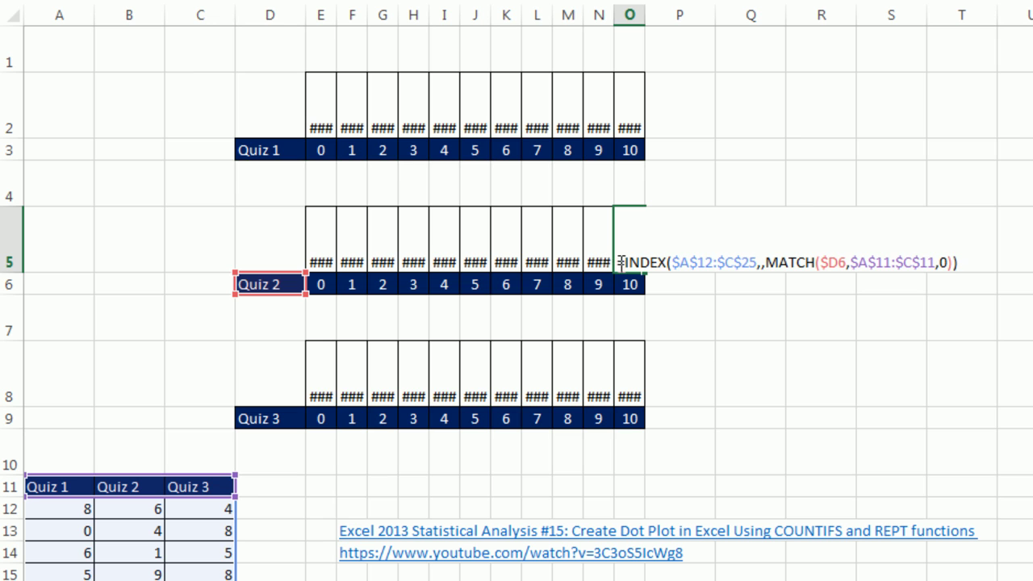
key("ctrl+shift+End")
key("F9")
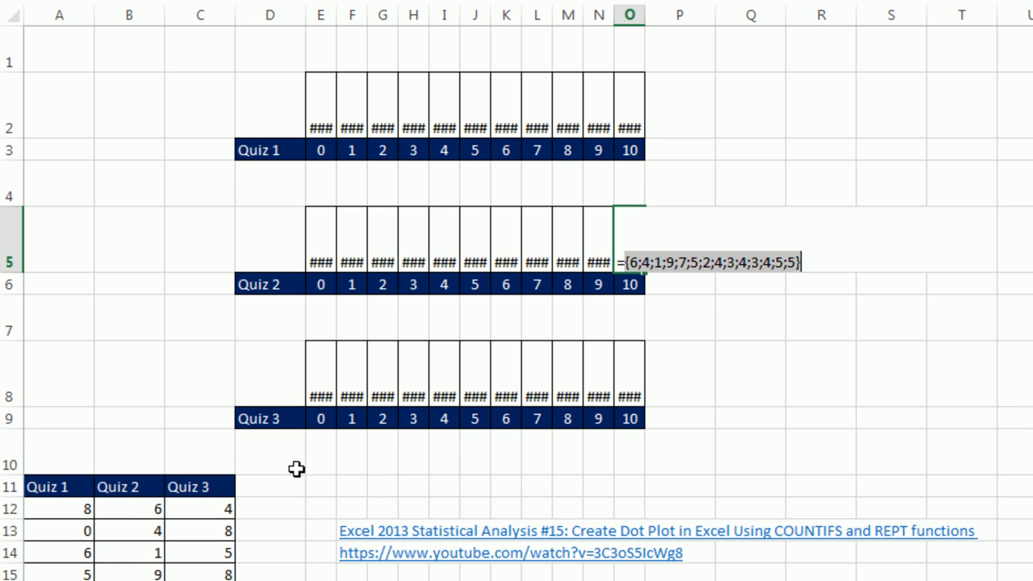
key("Escape")
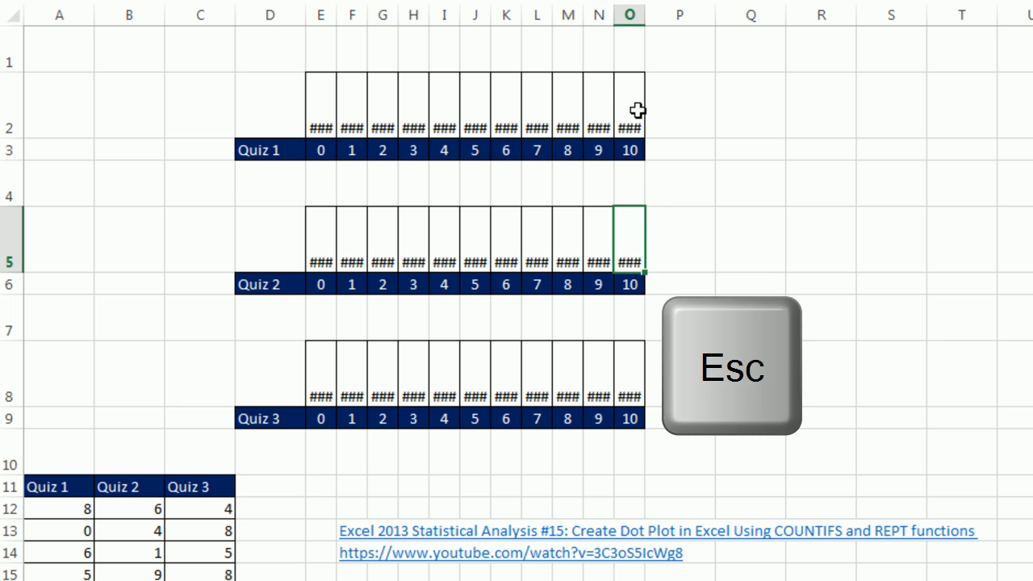
Evaluate the INDEX formula inside cell O2 to inspect the array it returns for Quiz 1, leaving the cell without saving.
double_click(630, 111)
key("ctrl+shift+End")
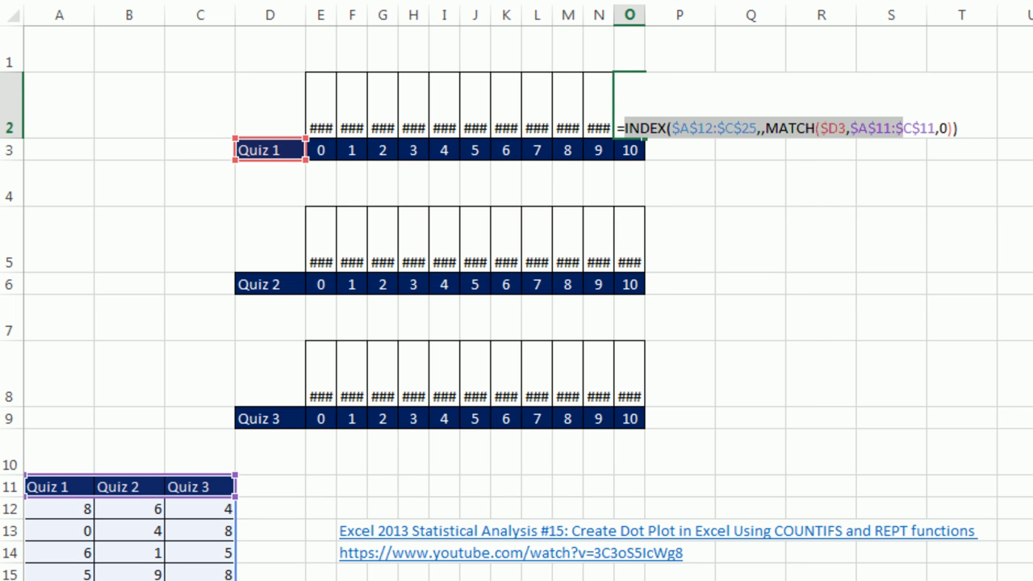
key("F9")
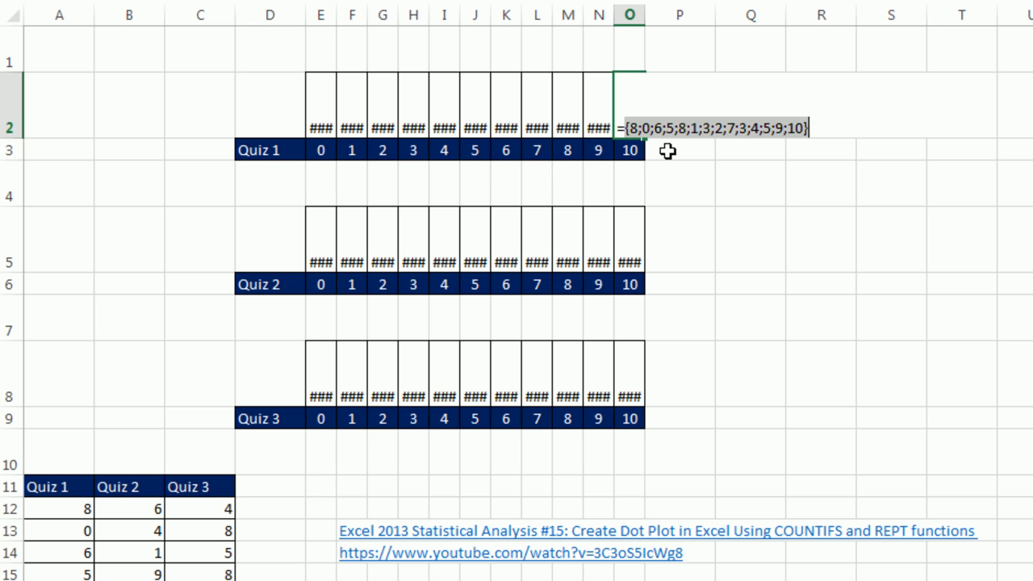
key("Escape")
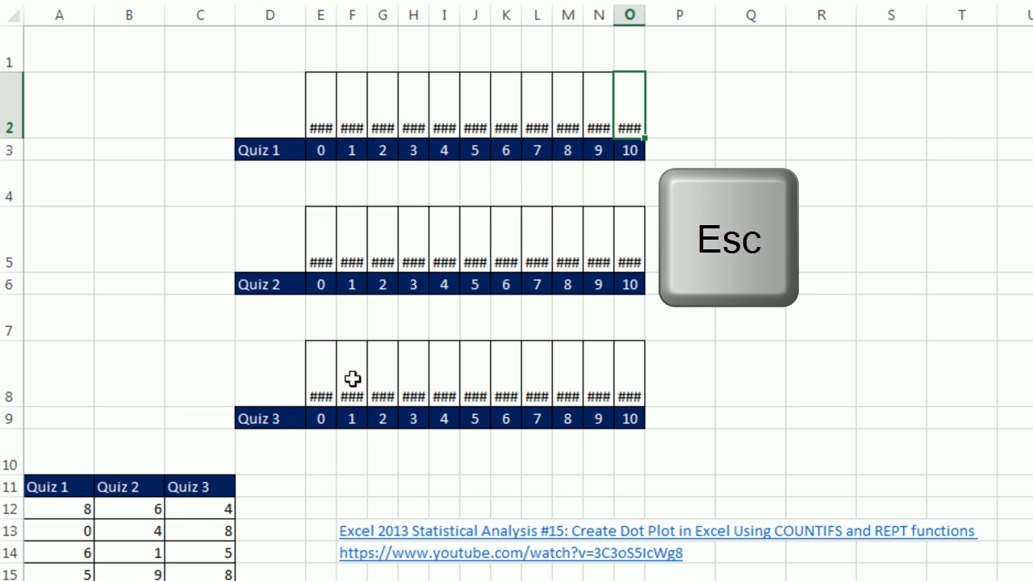
Select E2:O2, E5:O5 and E8:O8 together and wrap the existing INDEX formula in COUNTIFS as its first criteria range.
left_click_drag(315, 113, 629, 129)
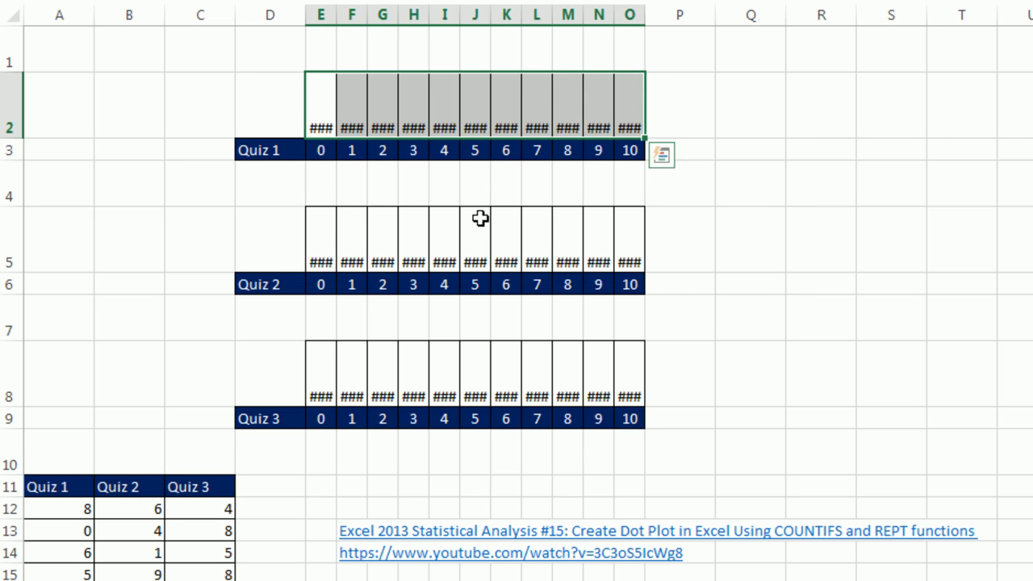
left_click_drag(319, 253, 630, 255)
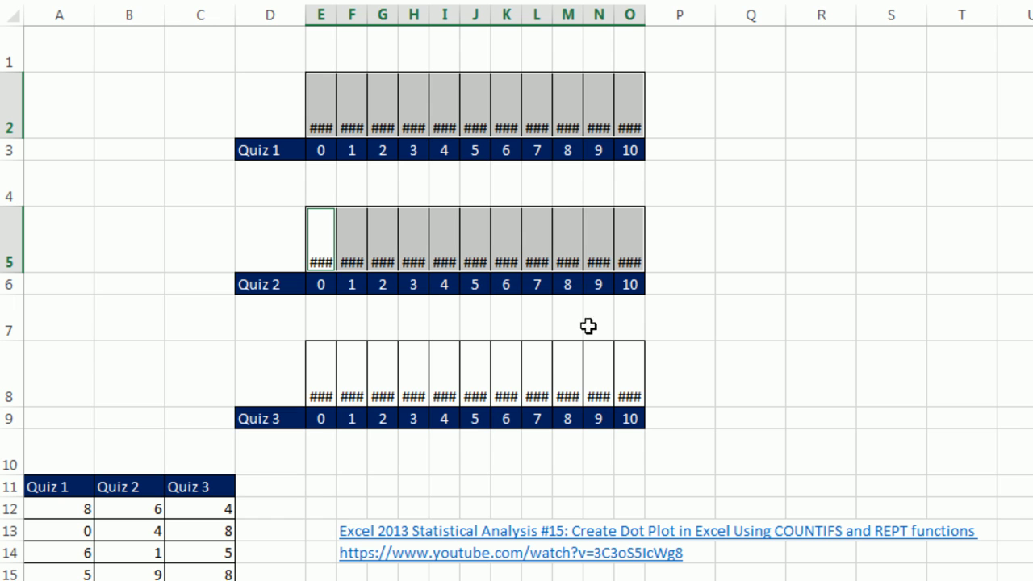
left_click_drag(321, 380, 630, 392)
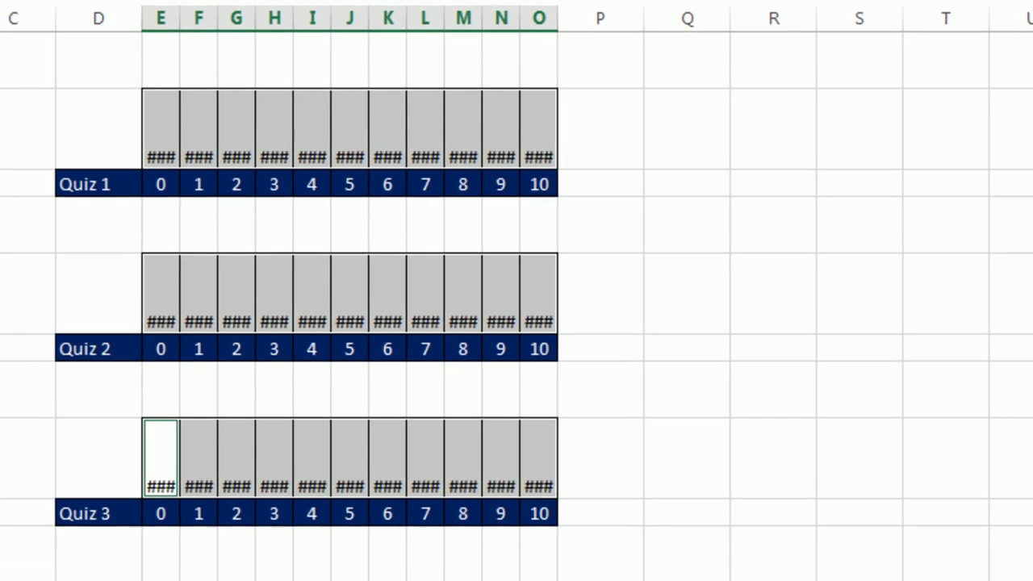
key("F2")
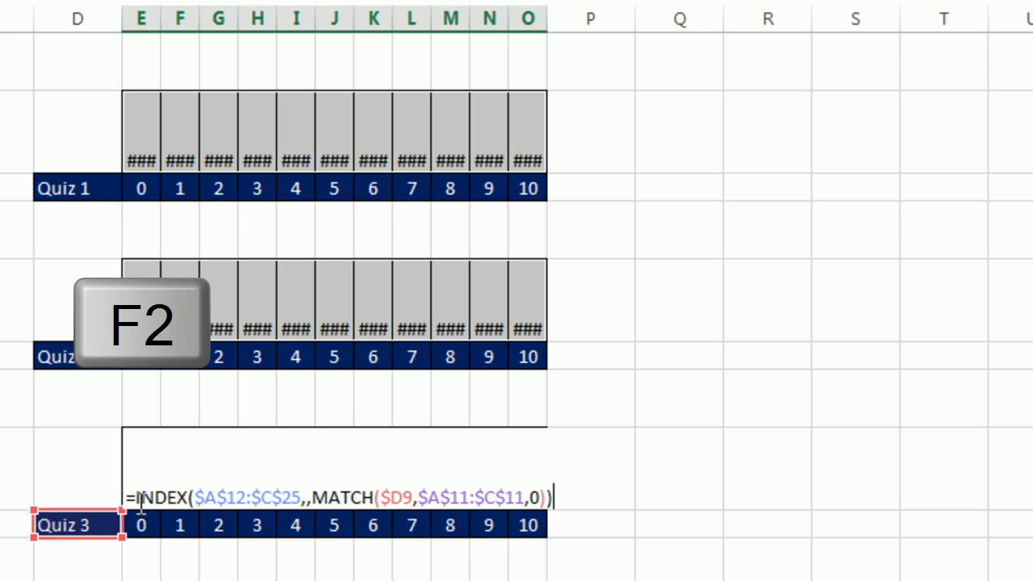
left_click(136, 499)
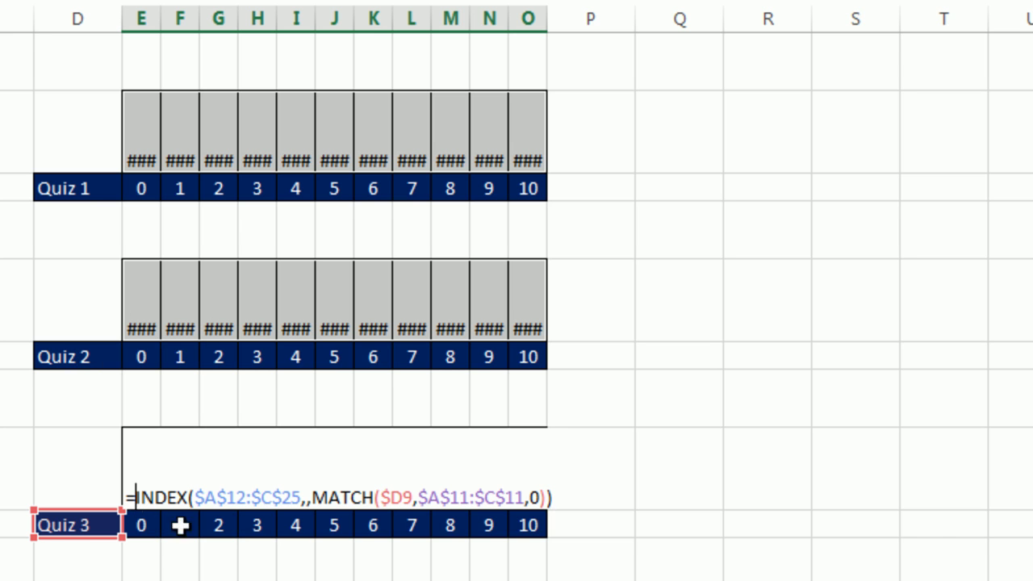
type("countifs")
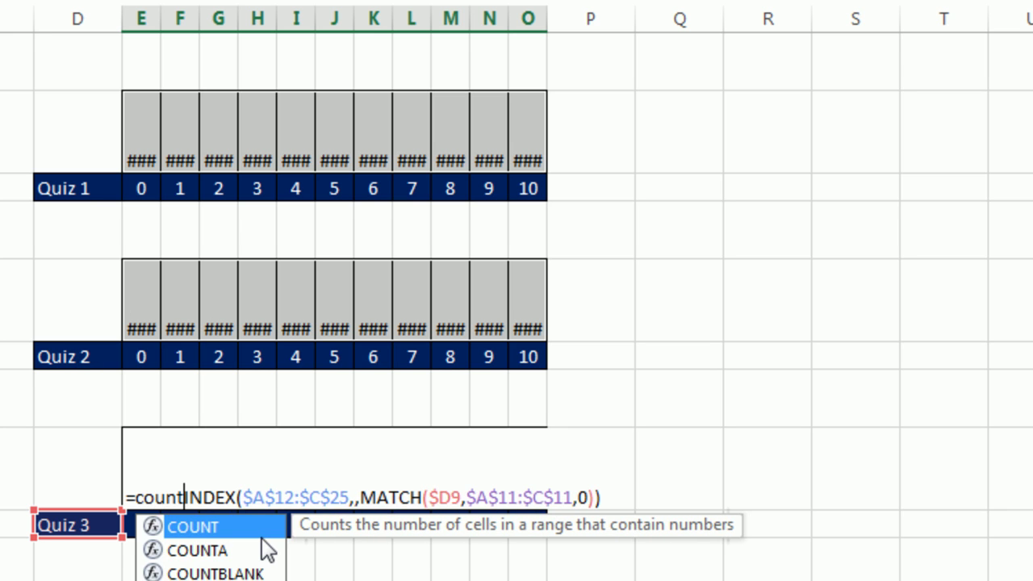
key("Tab")
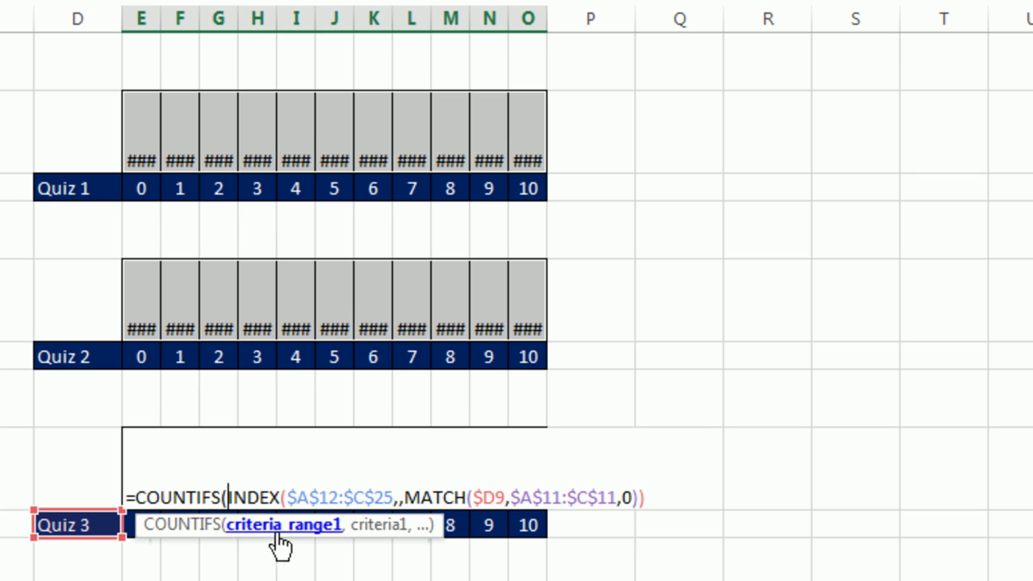
Complete COUNTIFS with the score in E9 as relative criterion and enter the formula into all selected cells at once.
left_click(669, 494)
type(",")
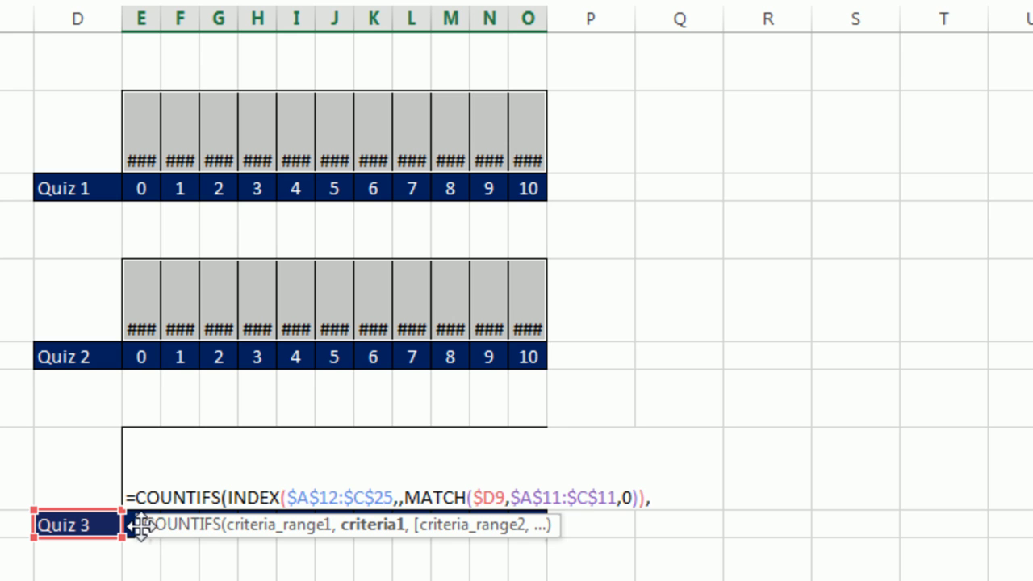
left_click_drag(136, 528, 77, 452)
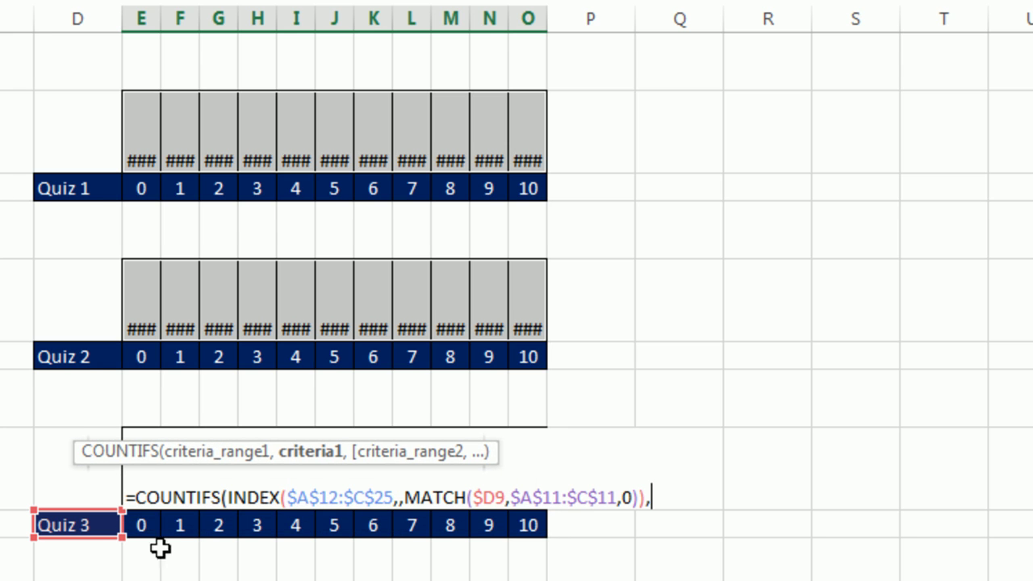
left_click(142, 525)
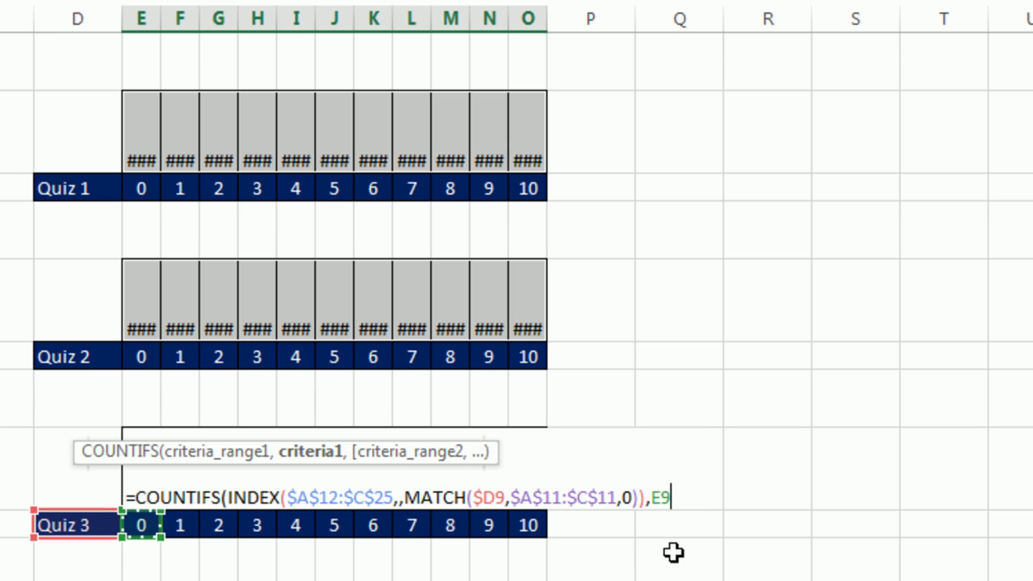
type(")")
key("ctrl+Return")
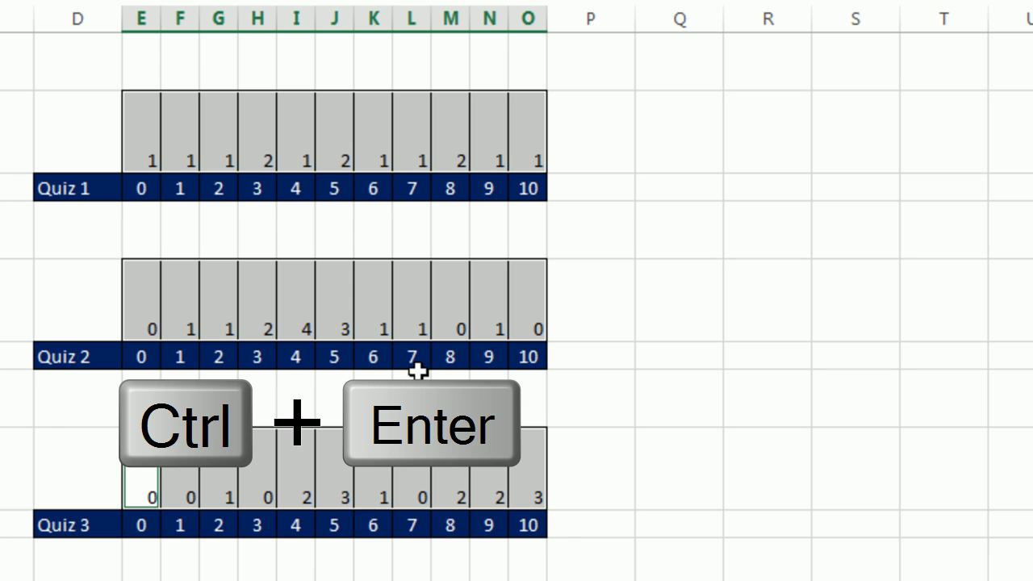
Evaluate the criteria range argument of COUNTIFS in cell I5 to inspect the Quiz 2 array, leaving the cell without saving.
double_click(301, 305)
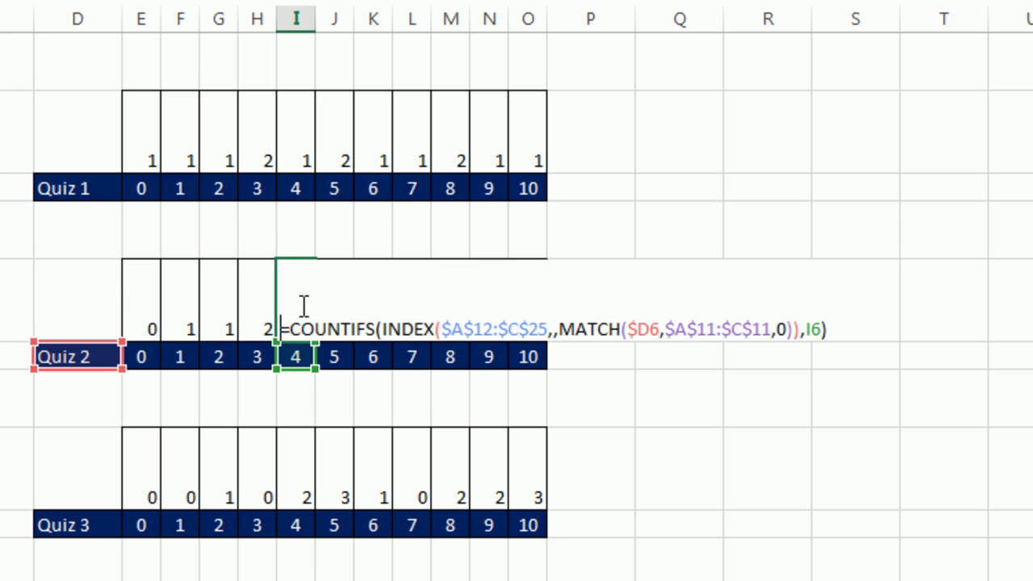
left_click(384, 329)
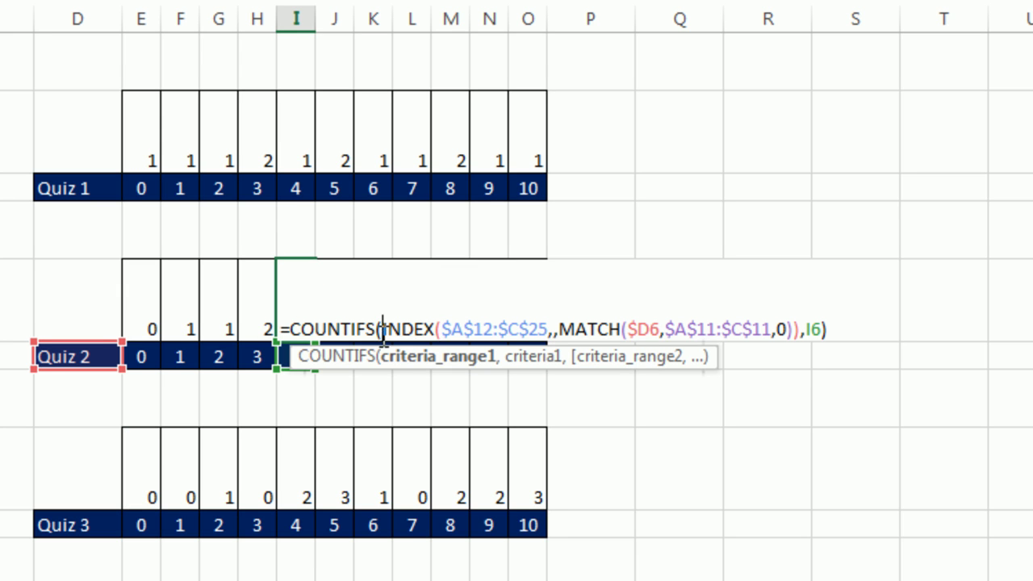
left_click(407, 360)
key("F9")
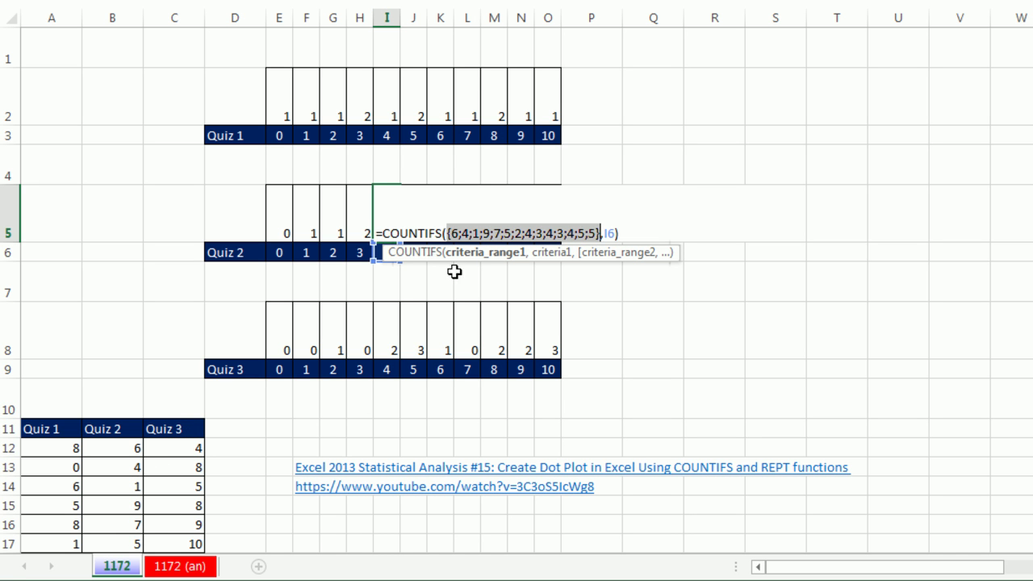
key("Escape")
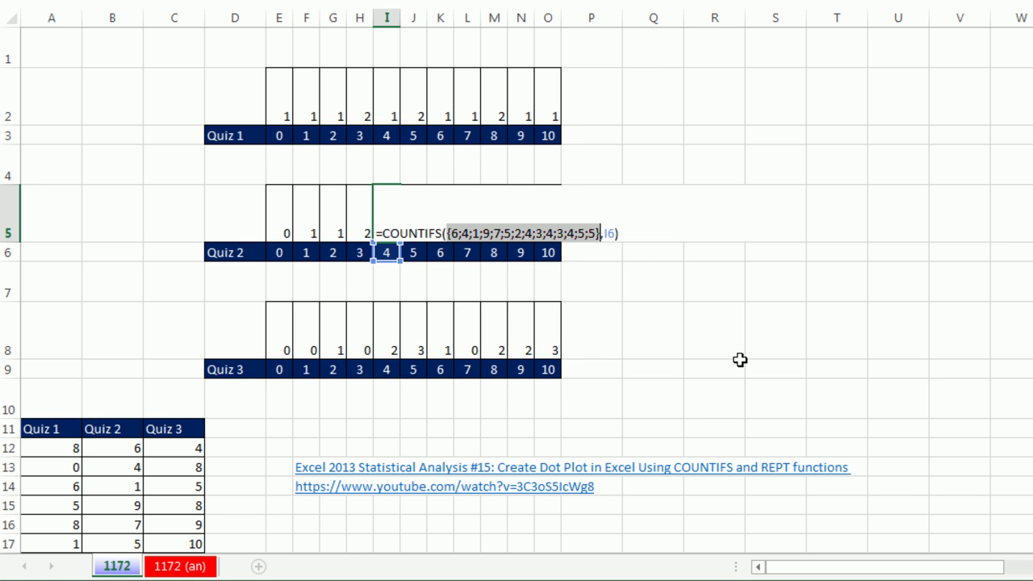
key("Escape")
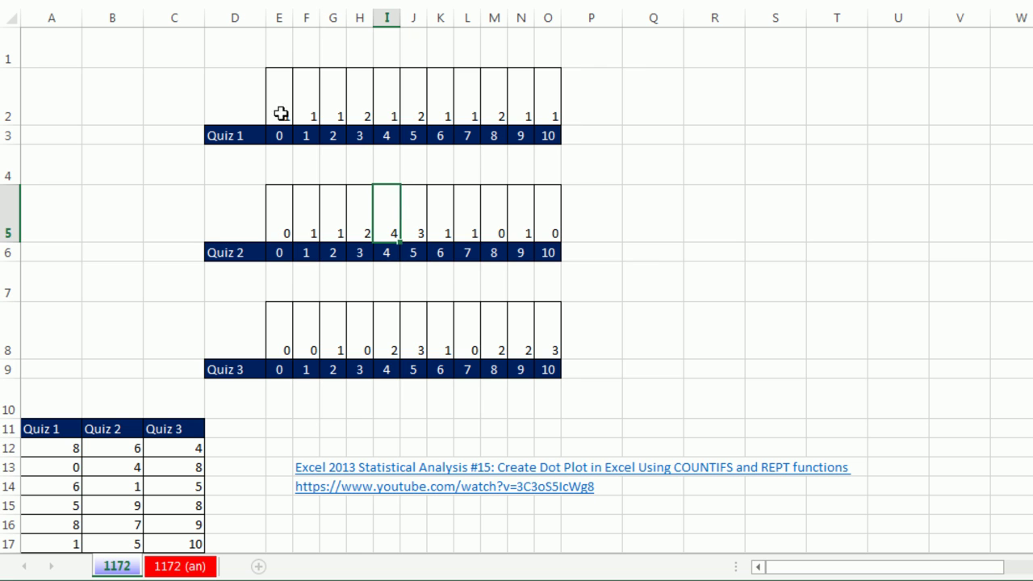
Select E2:O2, E5:O5 and E8:O8 together and insert the REPT function in front of COUNTIFS in the active cell's formula.
left_click_drag(279, 111, 549, 111)
left_click_drag(272, 224, 552, 224)
left_click_drag(279, 339, 550, 345)
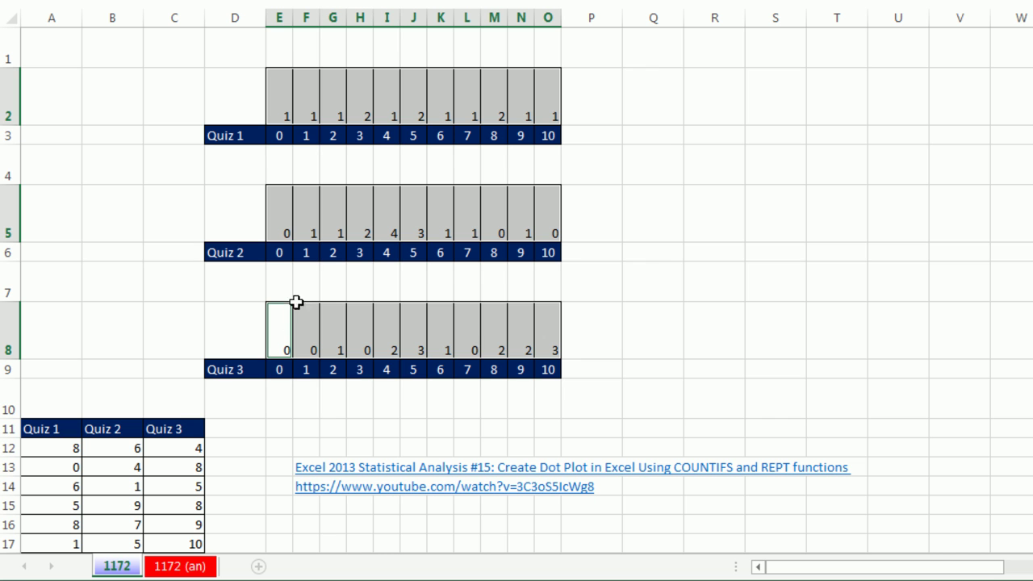
key("F2")
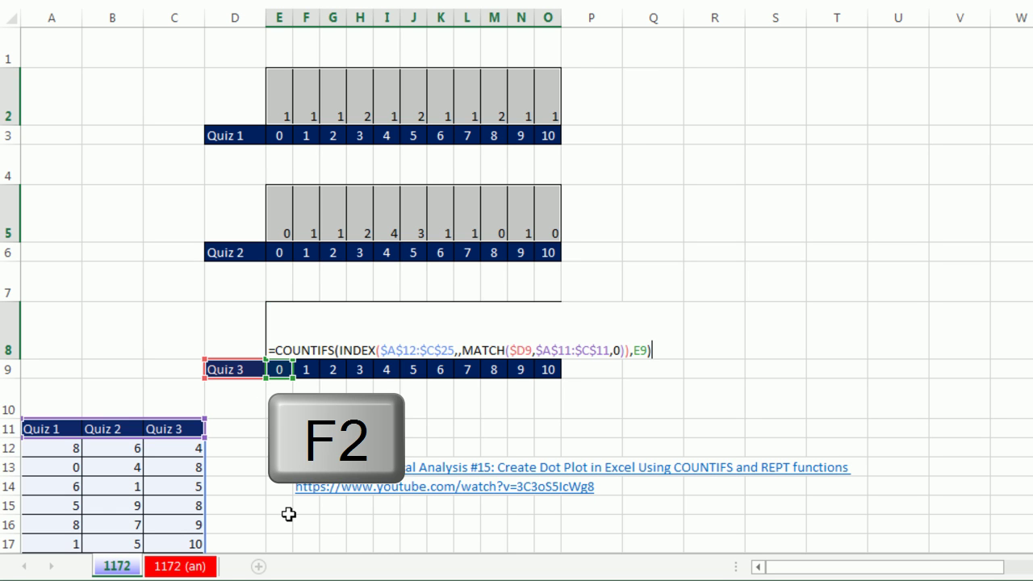
key("Home")
key("Right")
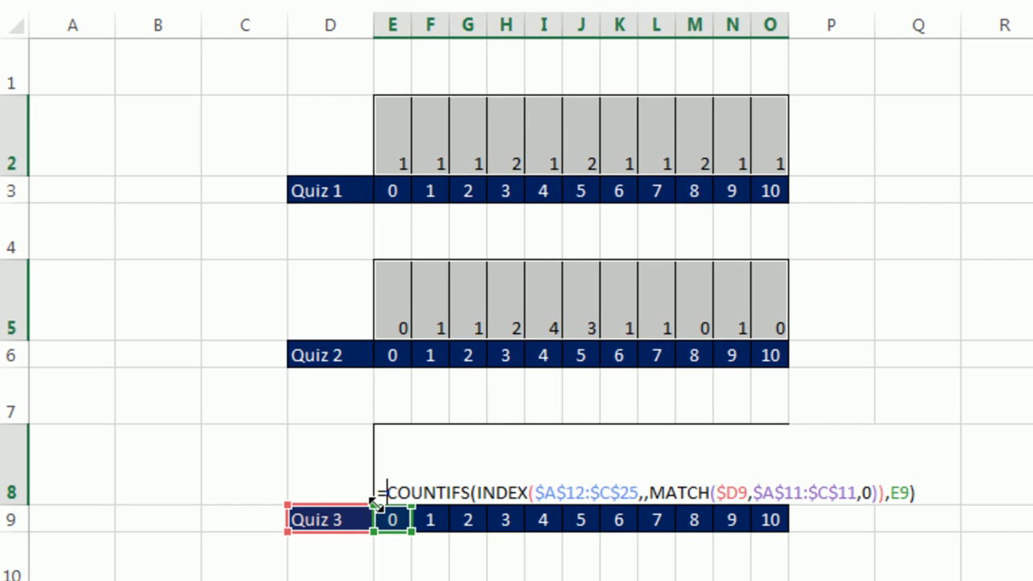
type("rept")
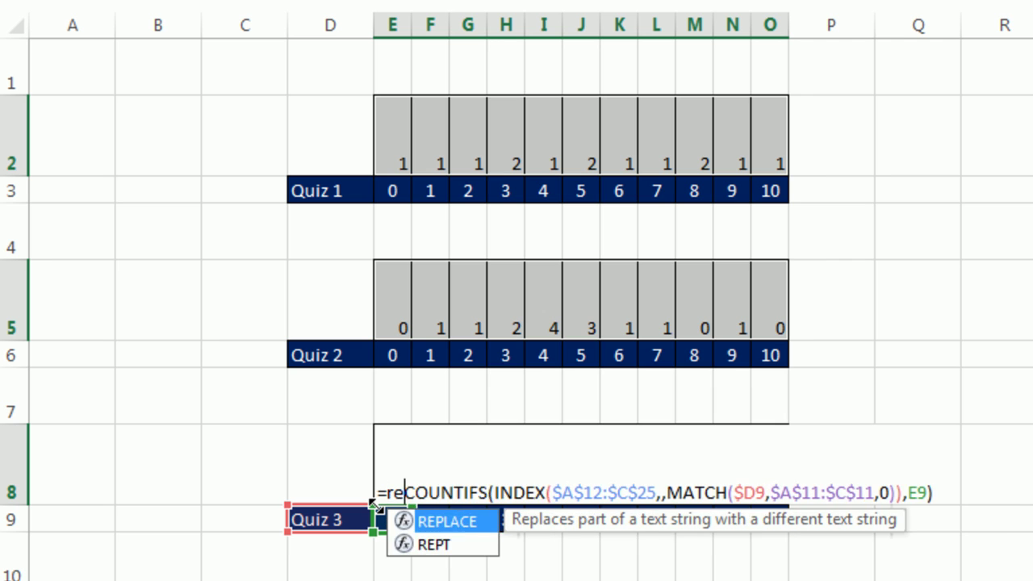
key("Tab")
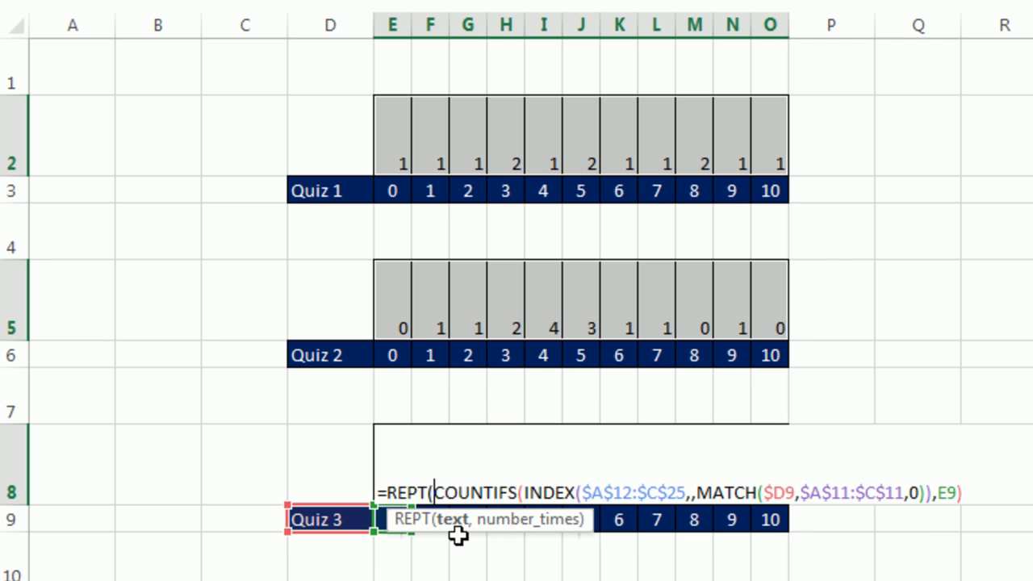
Set REPT's text to "*" with the COUNTIFS result as number of times, and enter the formula into all selected cells.
type("\"")
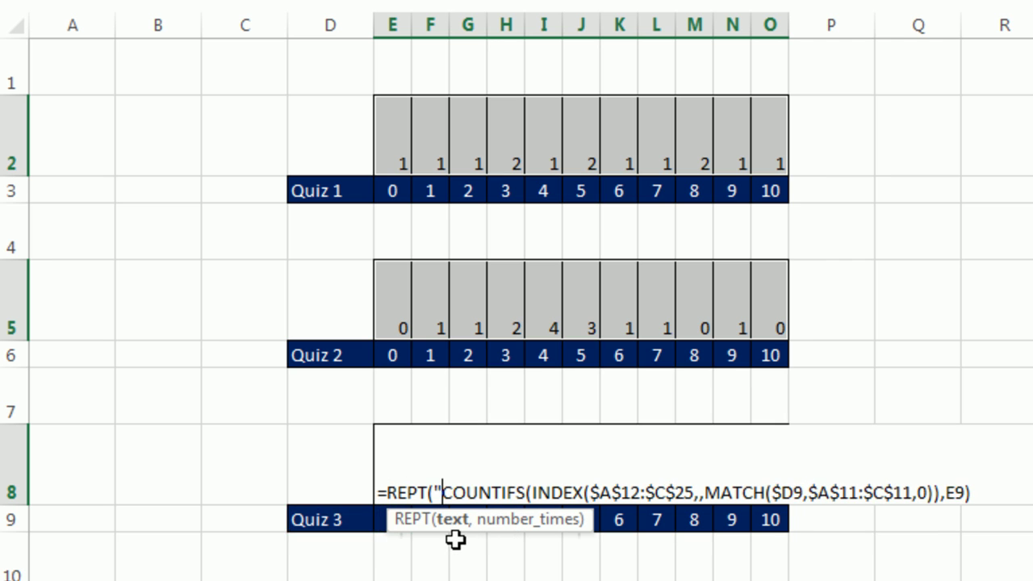
type("*\"")
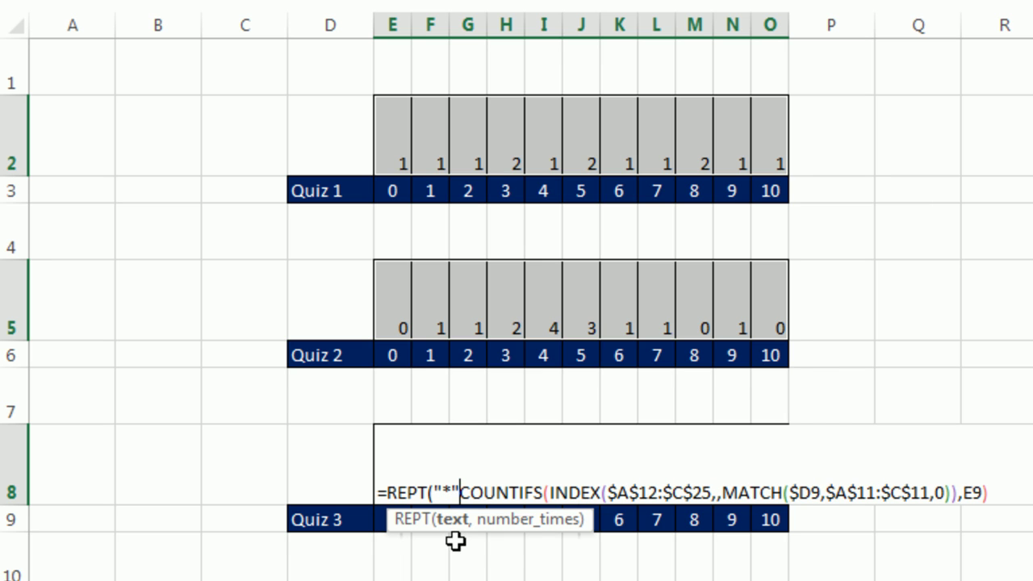
type(",")
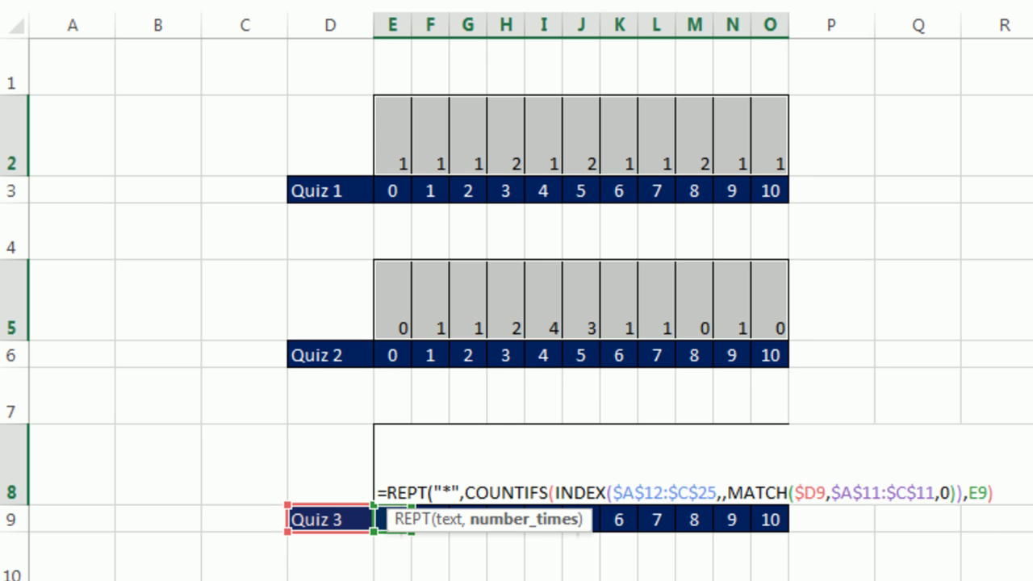
type(")")
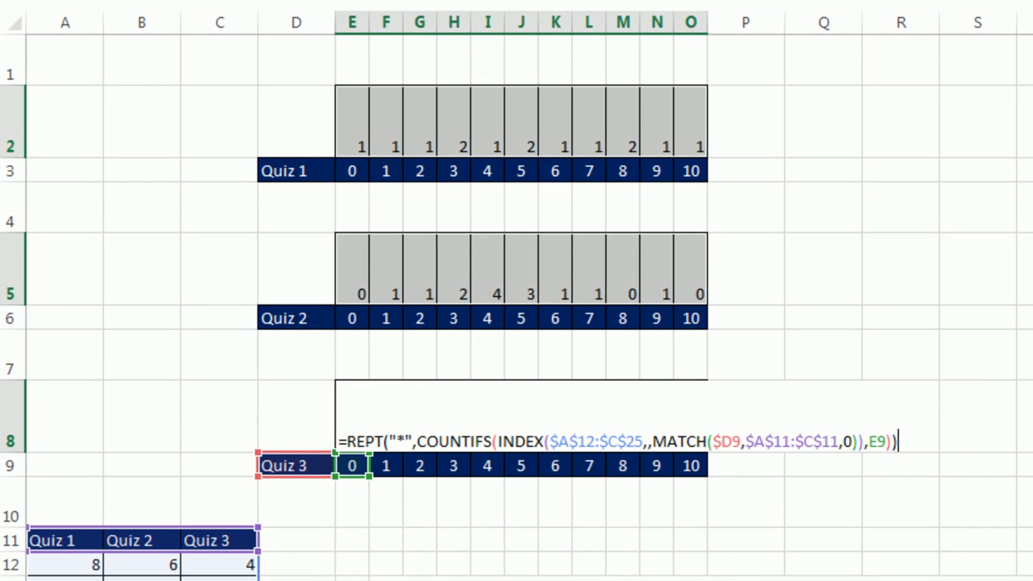
key("ctrl+Return")
key("ctrl+Return")
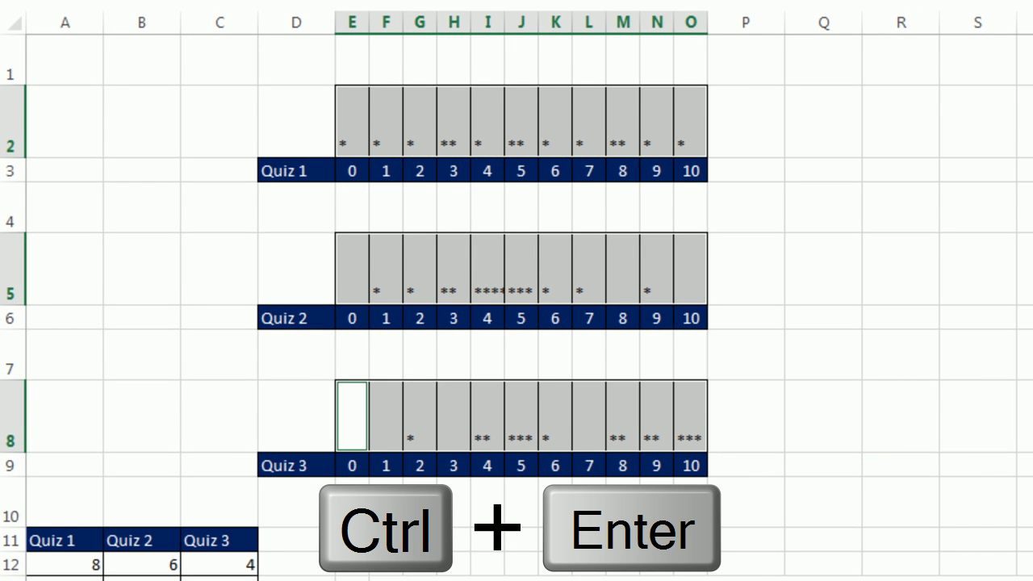
Rotate the text orientation of the selected plot cells to vertical, reading upward, in the cell formatting.
key("ctrl+1")
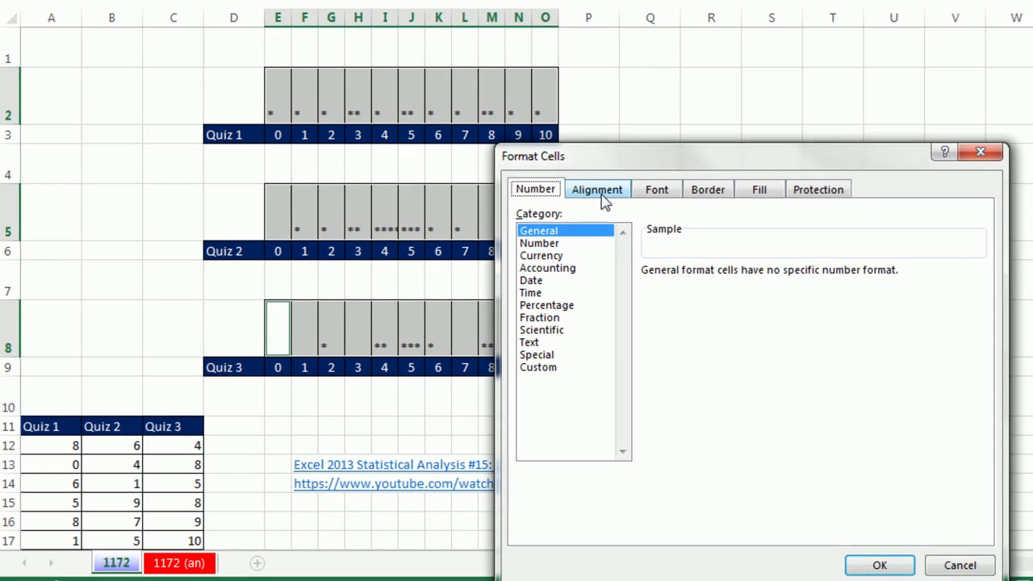
left_click(587, 190)
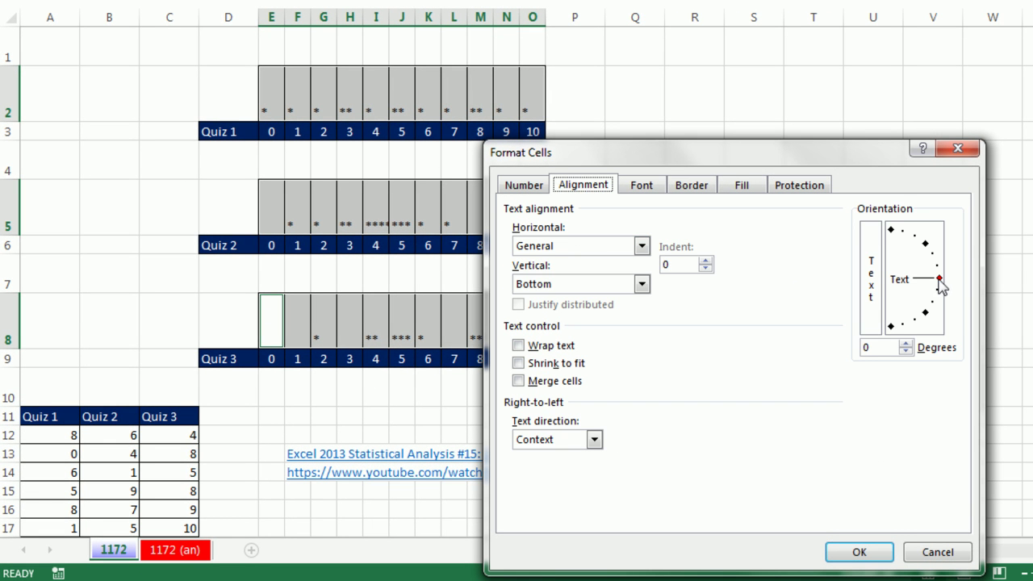
left_click_drag(939, 279, 873, 347)
Format the font of the selected plot cells as bold, size 14 and red, and apply the cell formatting.
left_click(642, 186)
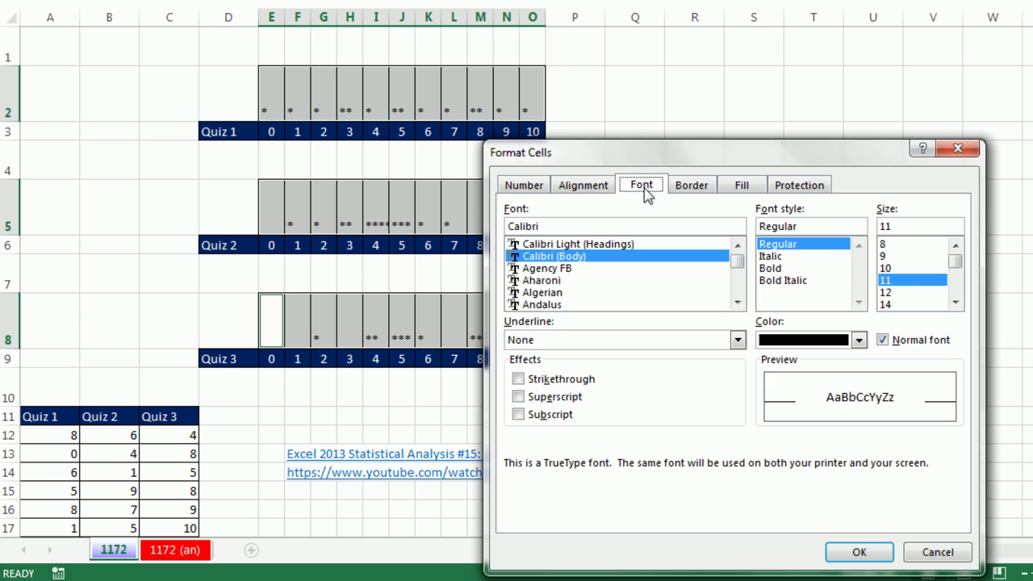
left_click(768, 269)
left_click(888, 305)
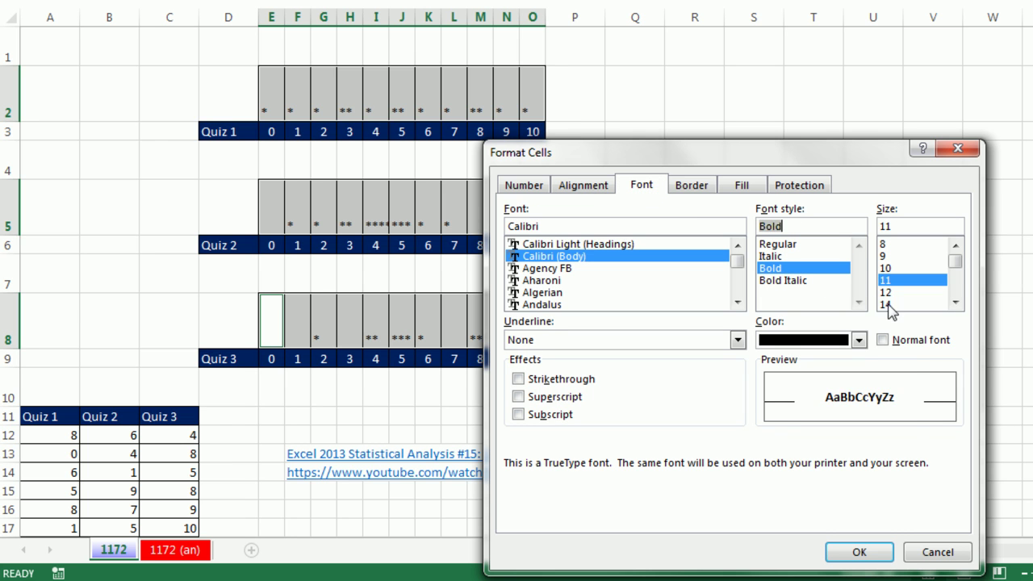
left_click(860, 341)
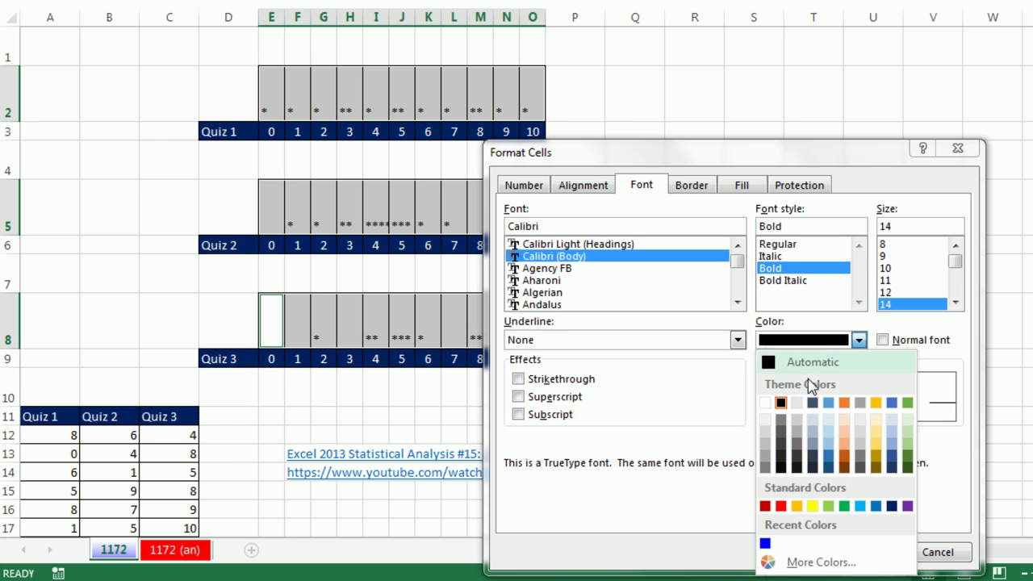
left_click(781, 506)
left_click(861, 553)
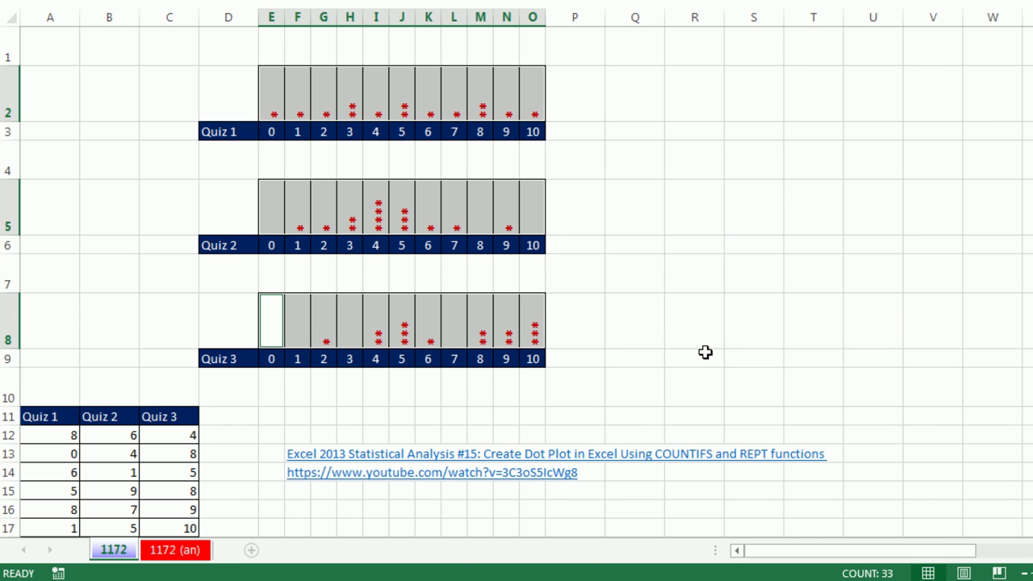
Open the formula in cell E2 and highlight the criteria_range1 argument of COUNTIFS to review its INDEX and MATCH lookup.
double_click(267, 103)
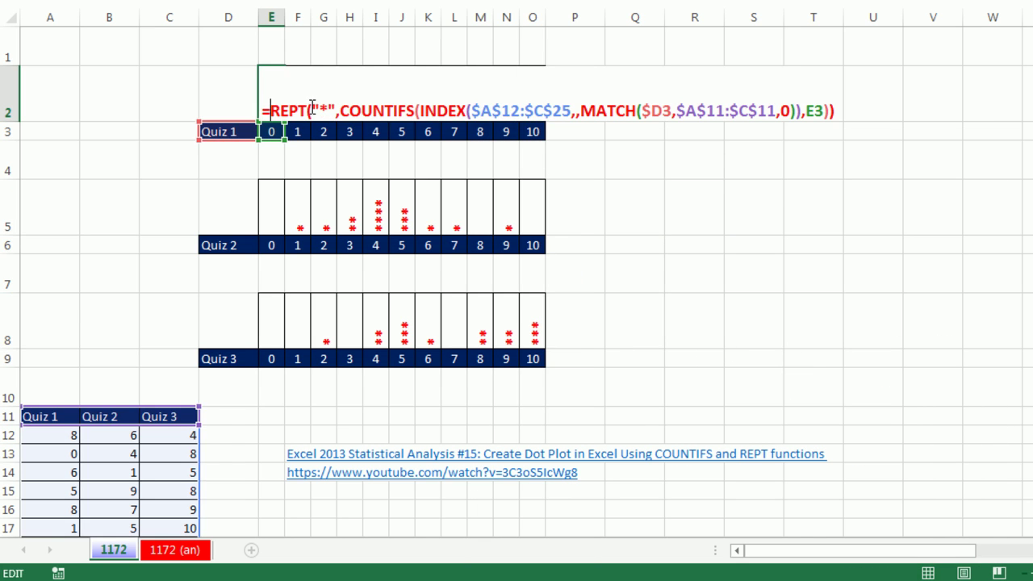
left_click(423, 110)
left_click(453, 142)
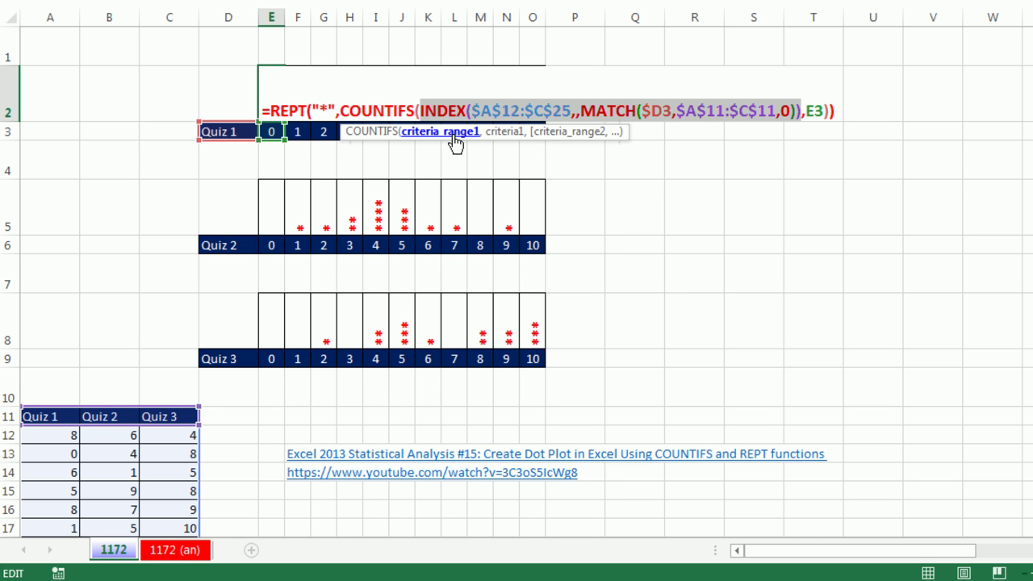